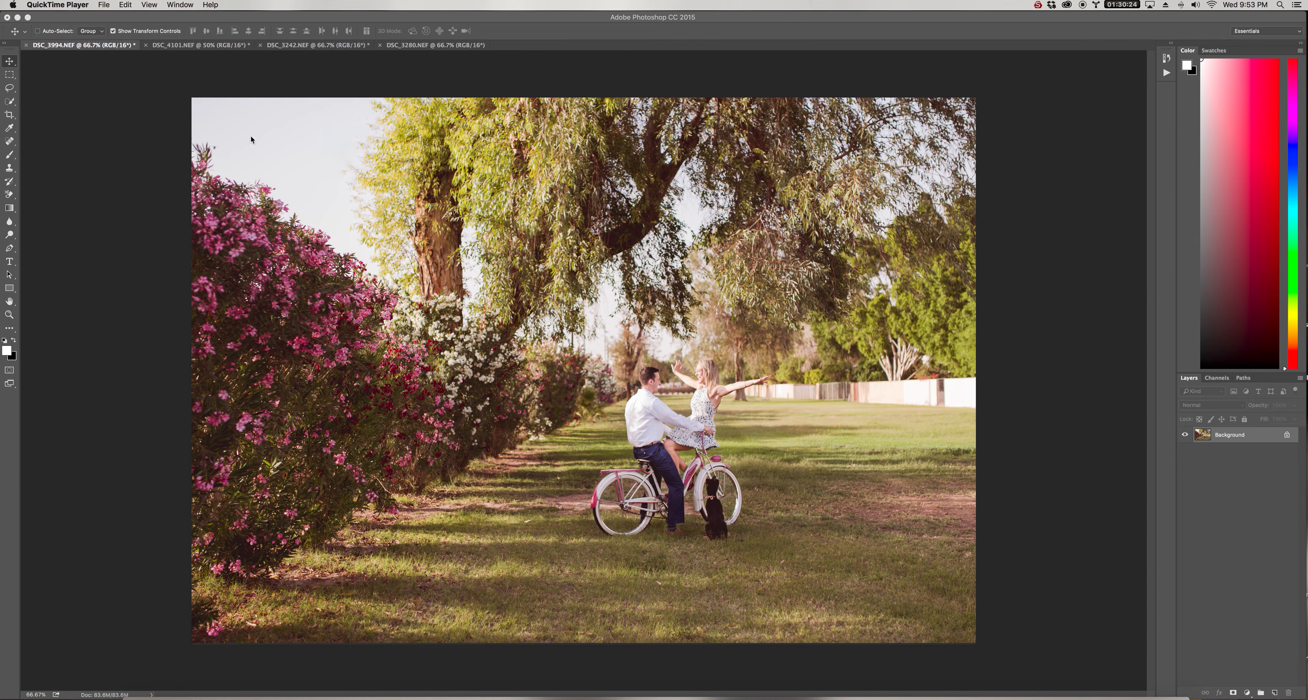
Step: Start placing a linked file in the bicycle photo DSC_3994 and enlarge the file browser showing the SunFlares_Hazes folder
left_click(134, 102)
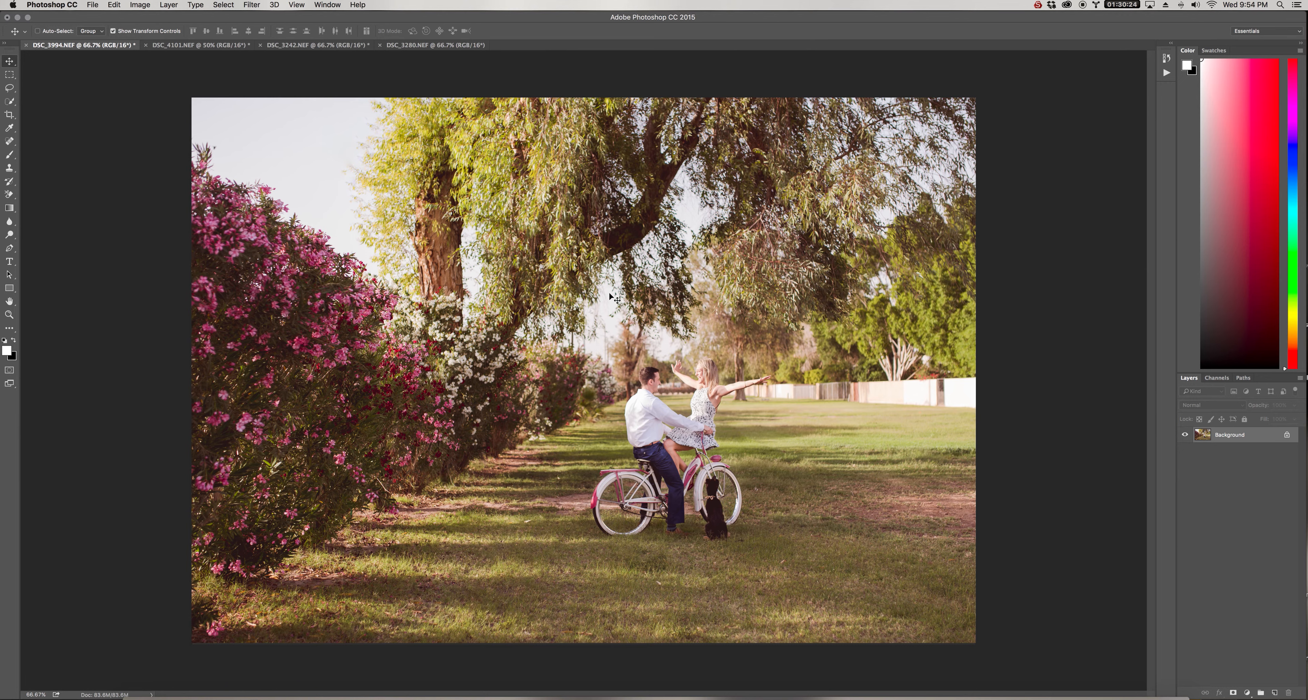
left_click(92, 5)
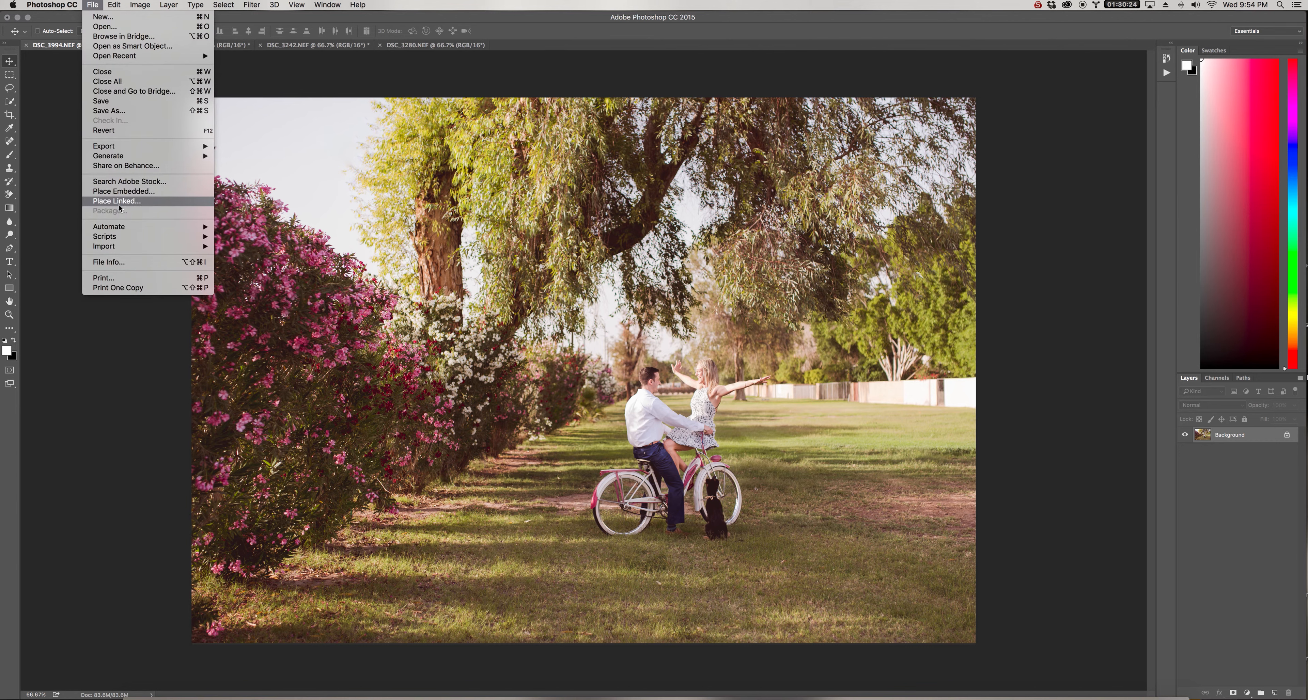
left_click(119, 202)
left_click(119, 201)
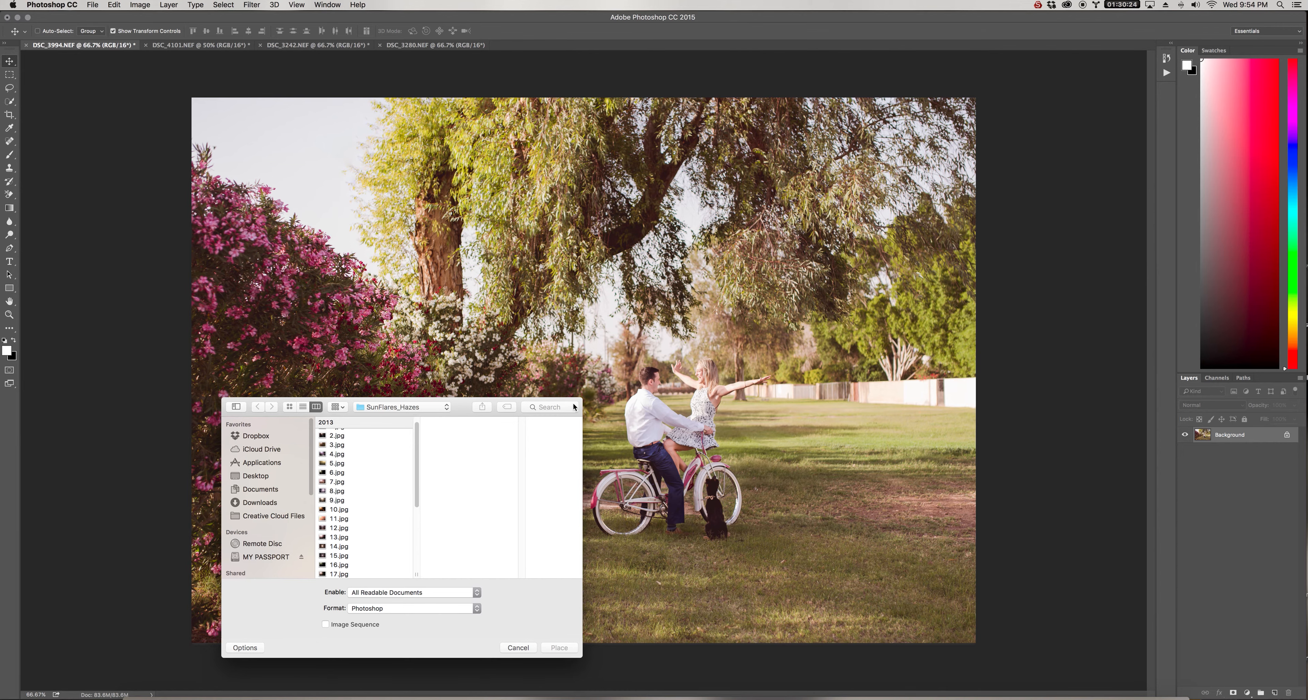
left_click_drag(582, 399, 925, 242)
mouse_move(754, 257)
left_mouse_down()
mouse_move(757, 340)
mouse_move(746, 272)
left_mouse_up()
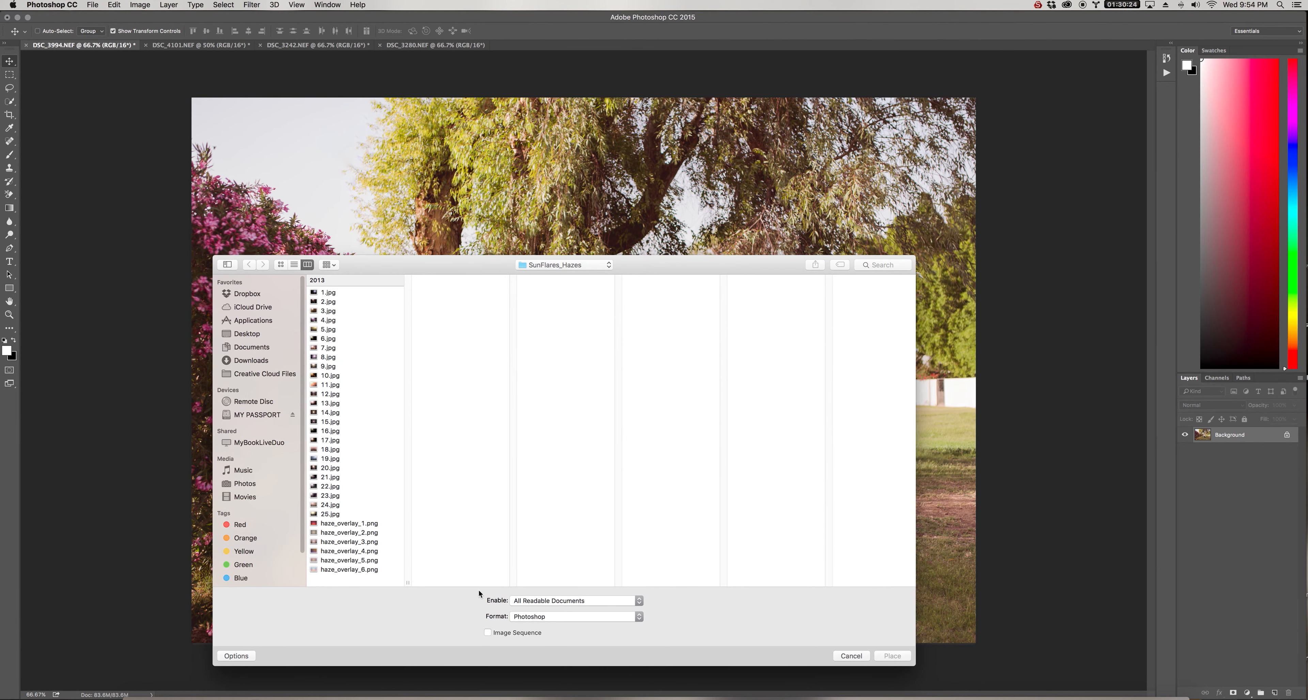
Step: Preview the flare images 1.jpg through 6.jpg in SunFlares_Hazes and place 6.jpg as a linked layer
left_click(328, 293)
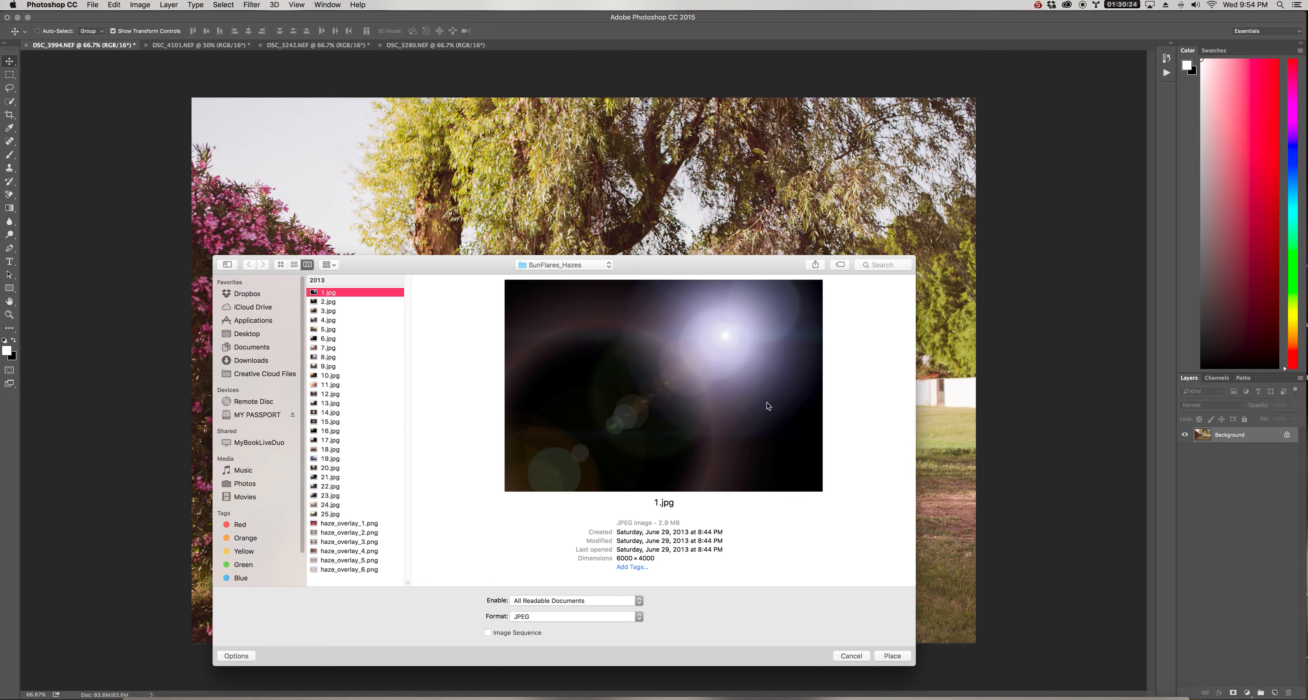
key("Down")
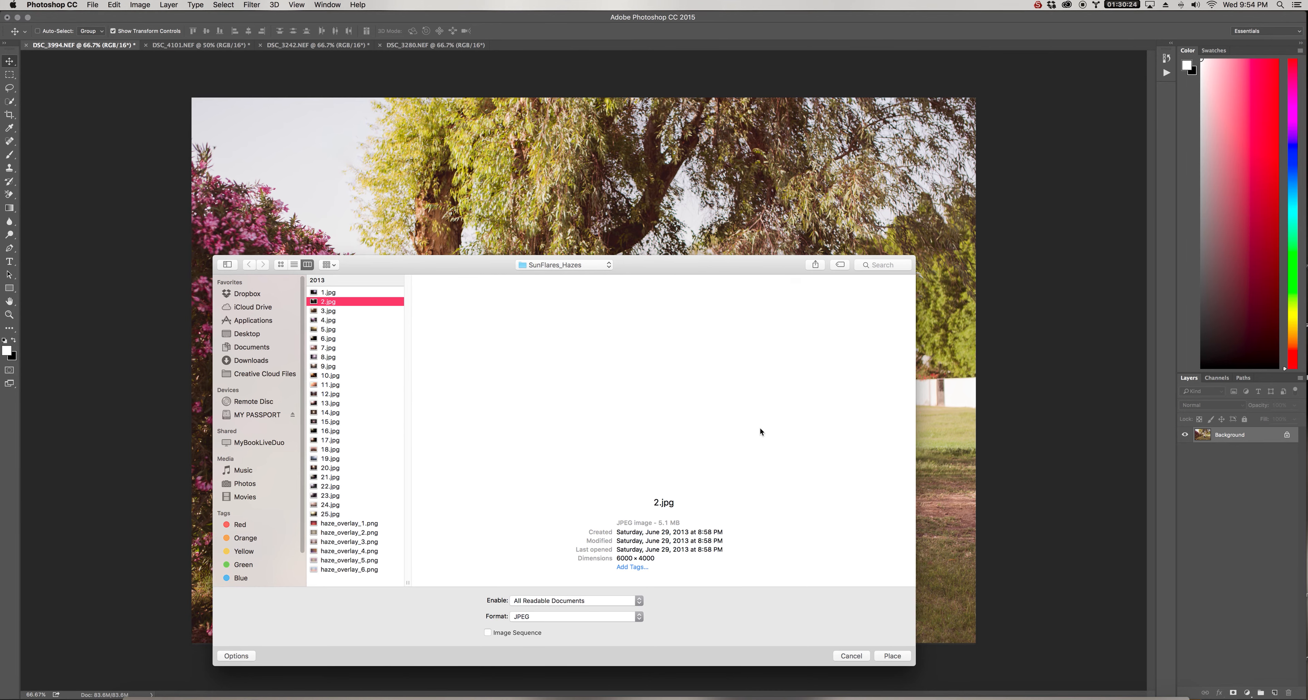
key("Down")
key("Down")
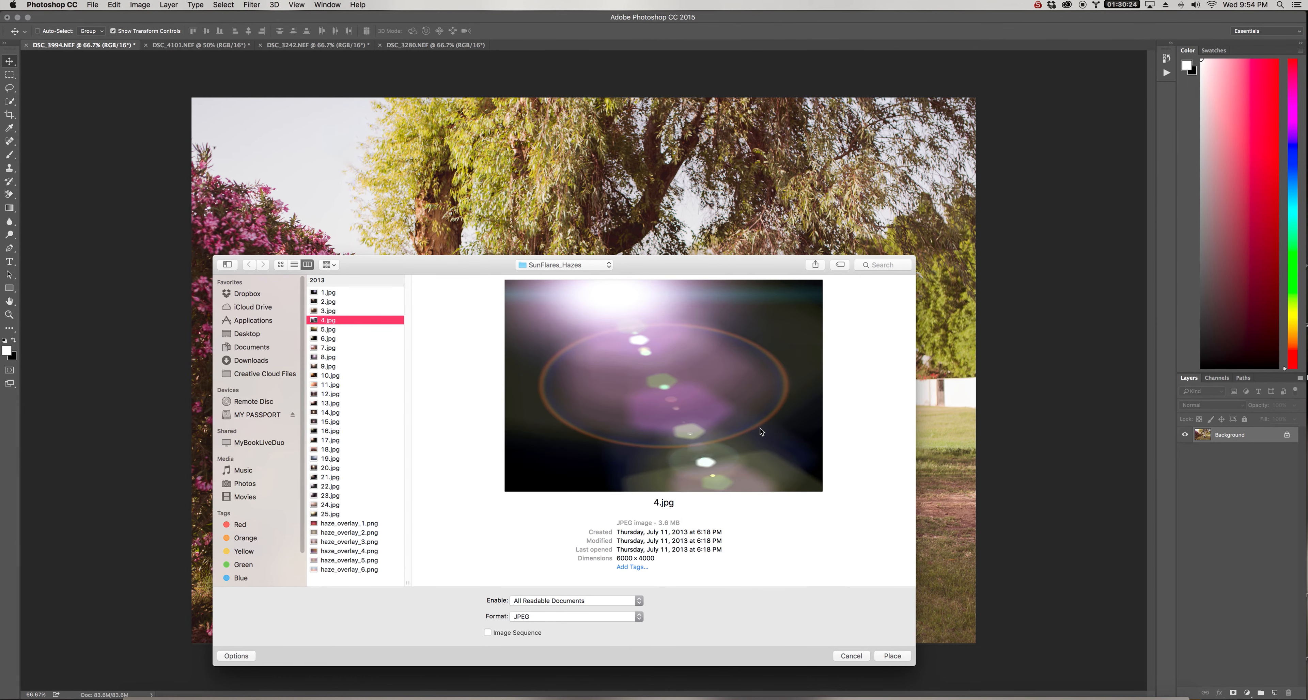
key("Down")
key("Down")
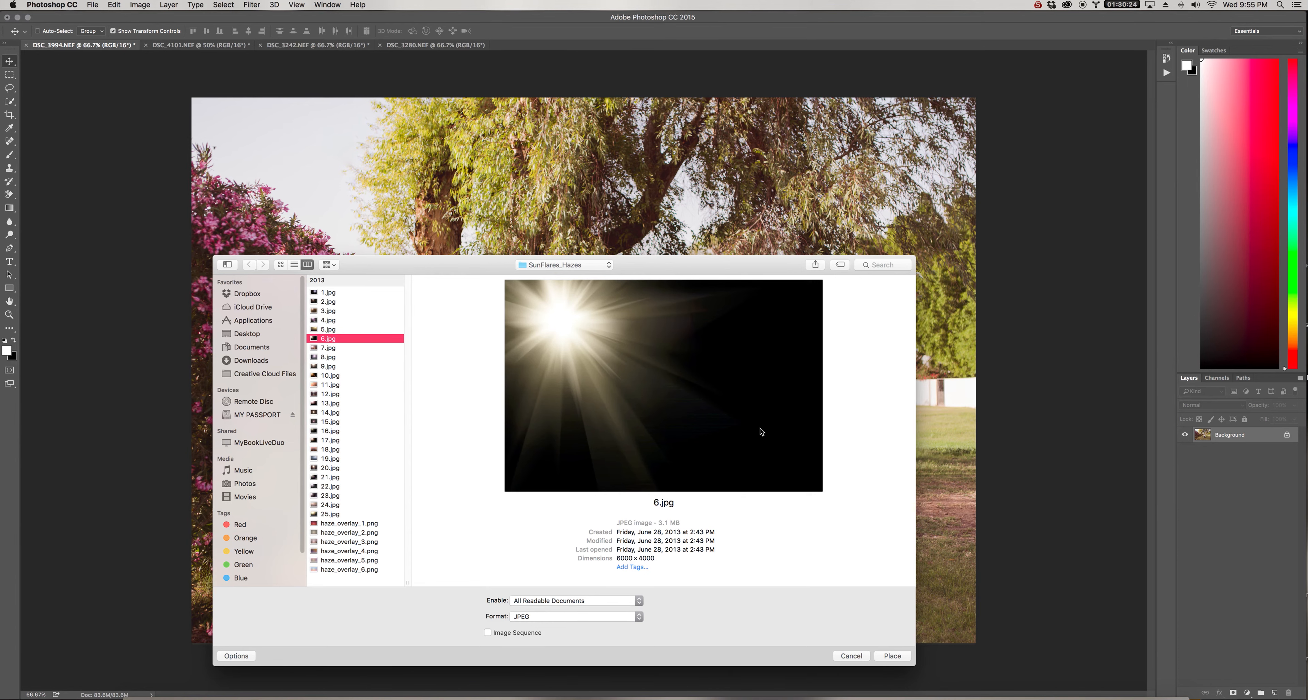
key("Up")
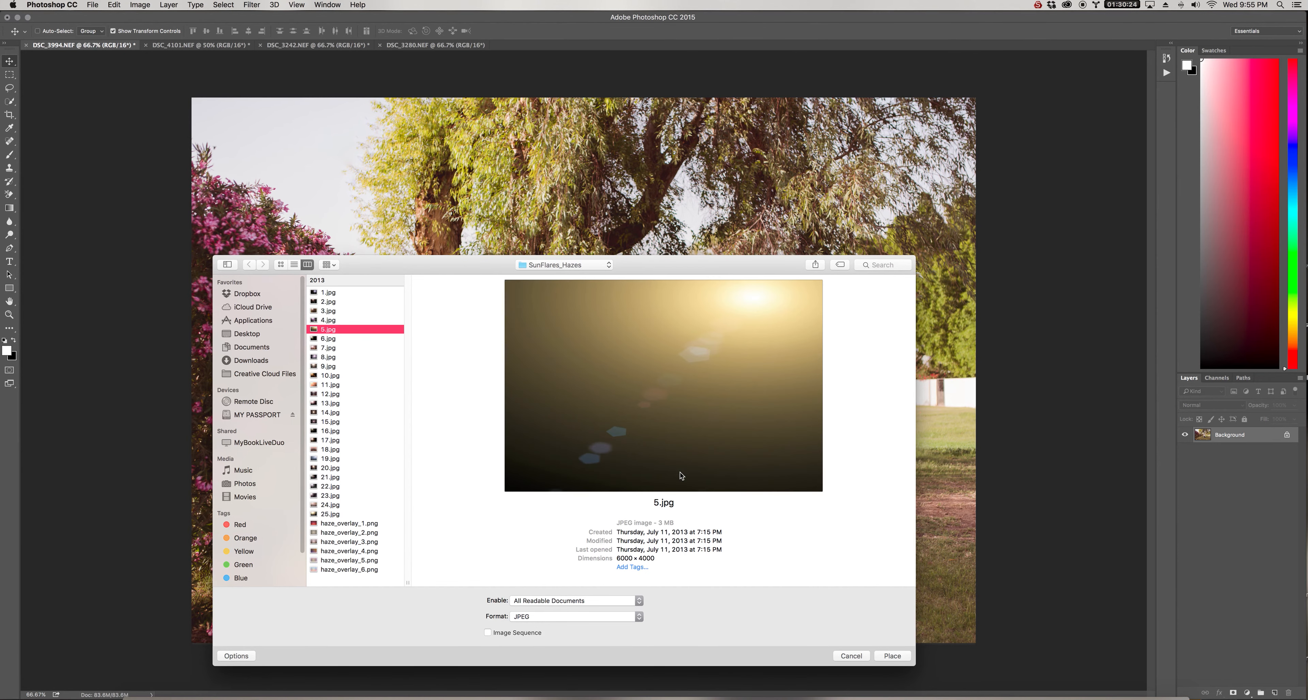
key("Up")
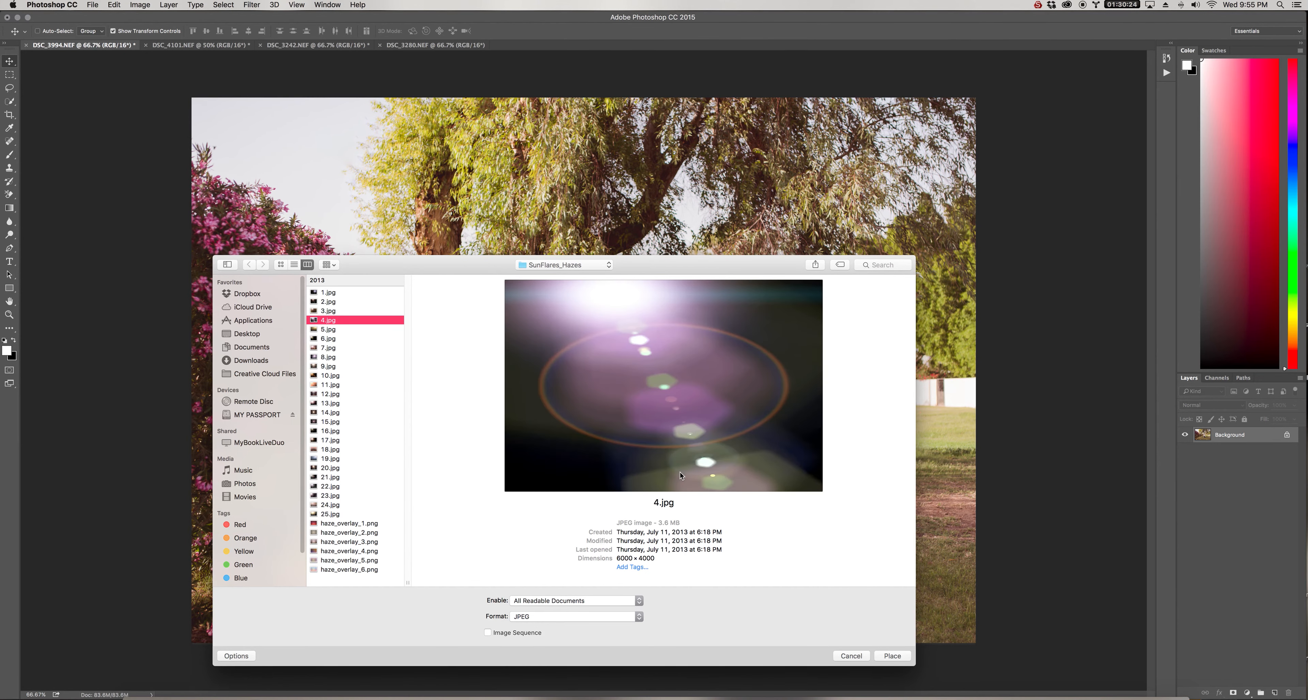
key("Down")
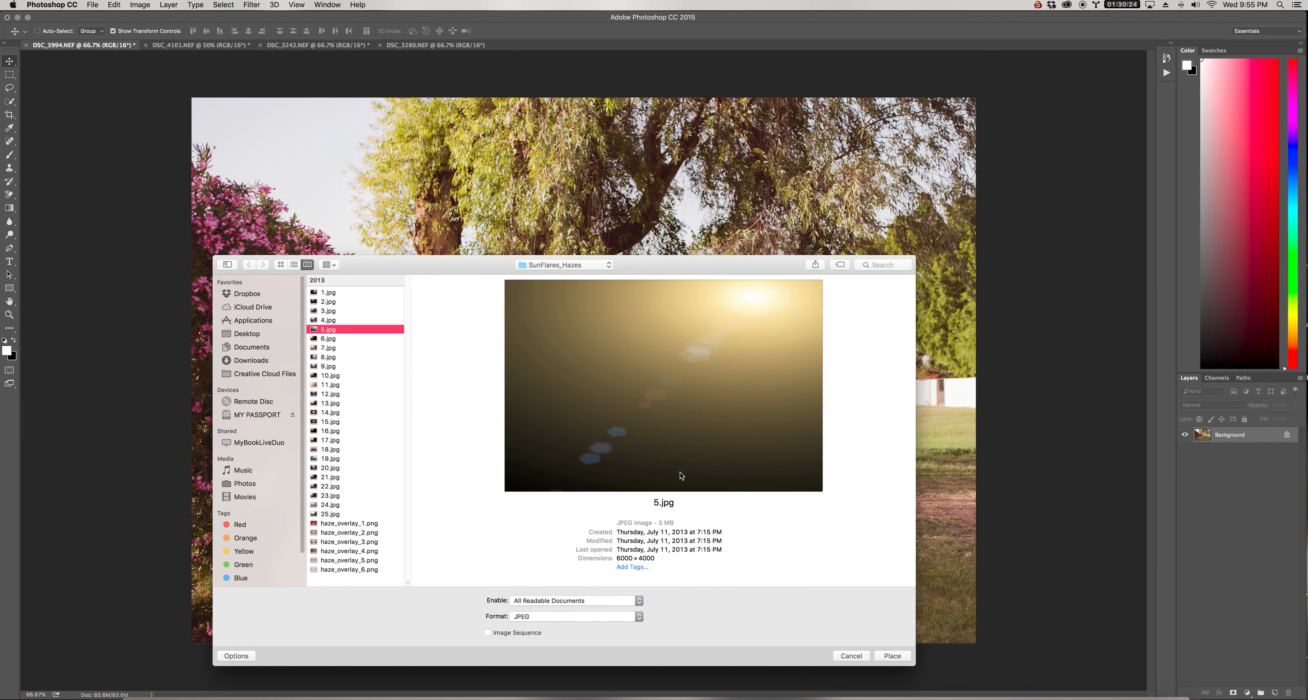
key("Down")
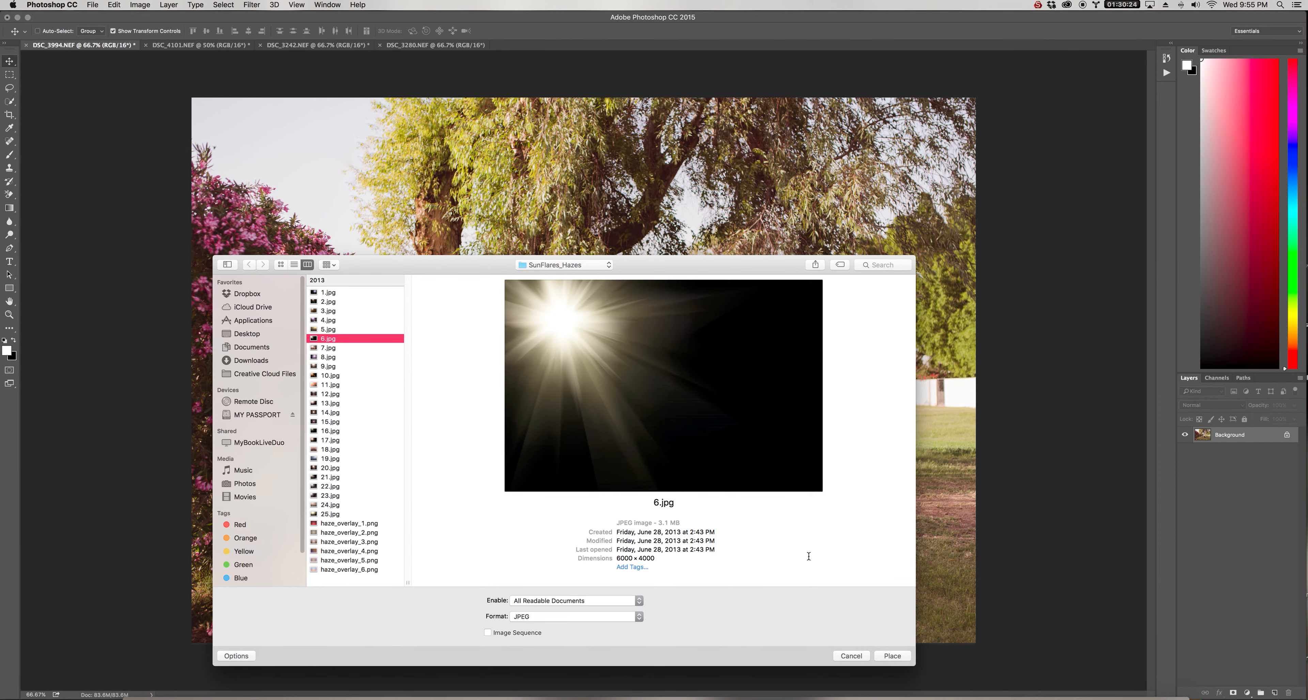
left_click(902, 660)
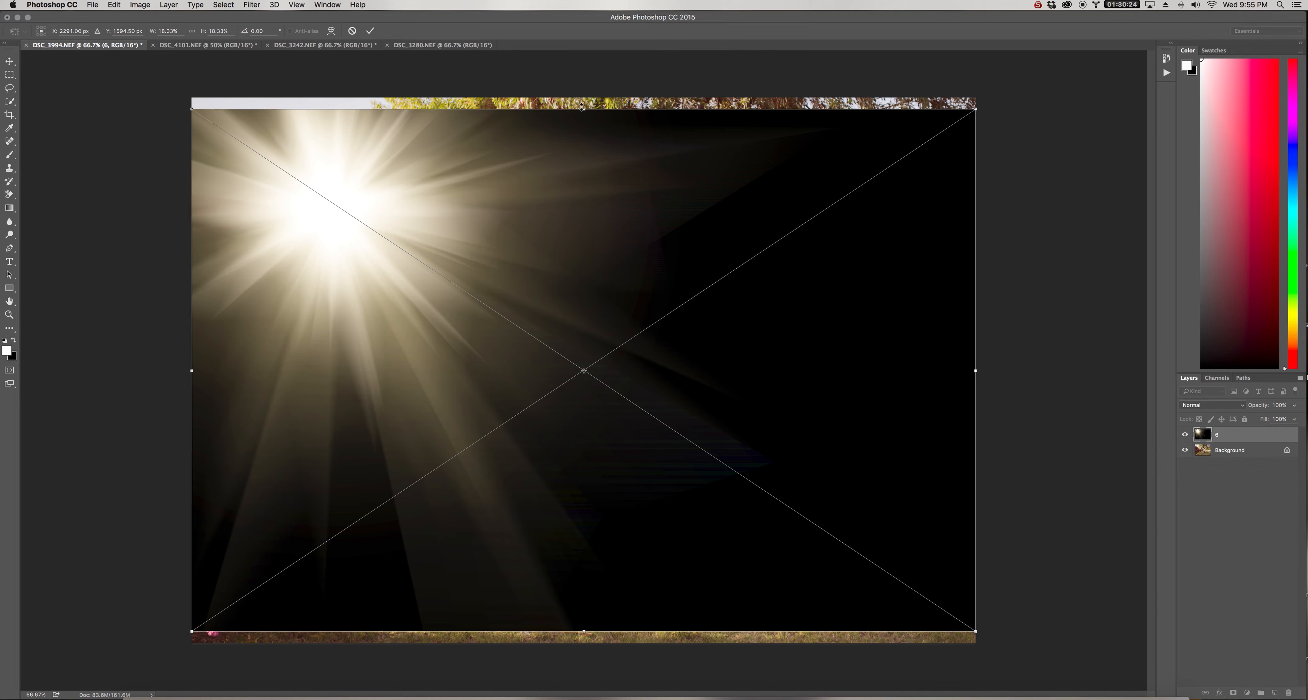
Step: Move the flare's sun into the photo's upper-left sky, scale the overlay to cover the whole photo, and commit the placement
left_click_drag(583, 108, 589, 96)
left_click_drag(584, 631, 584, 643)
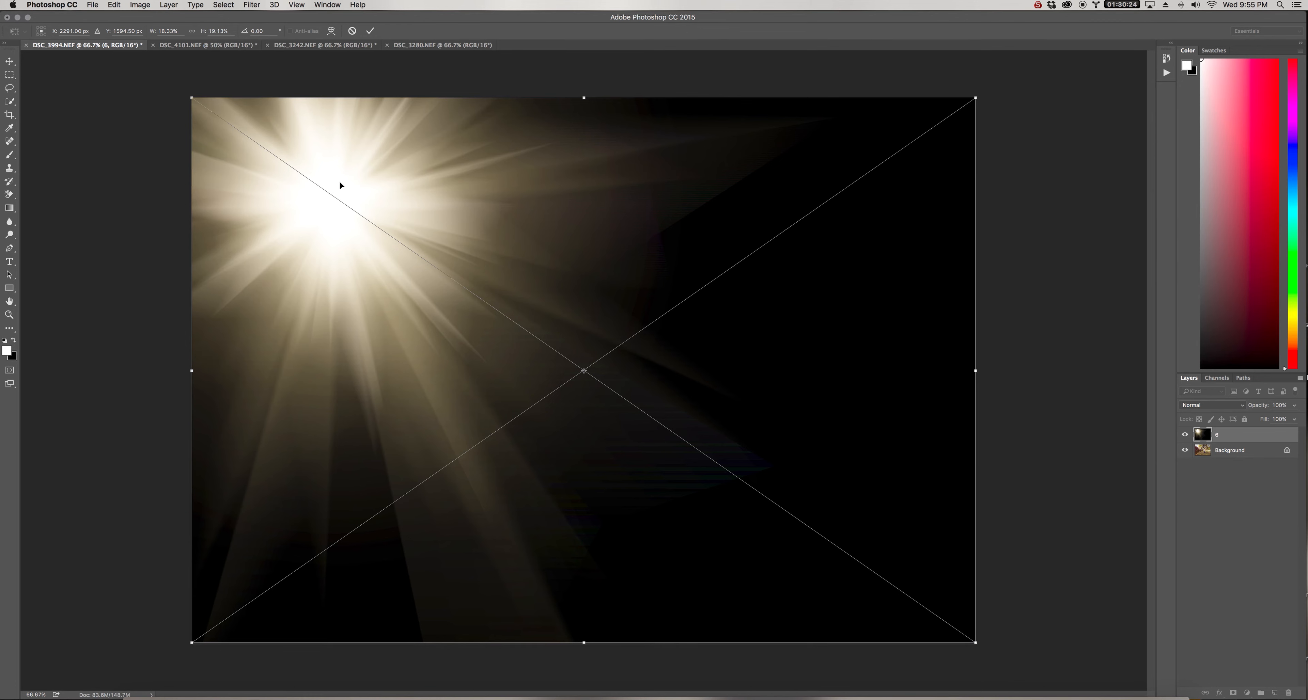
left_click_drag(333, 179, 256, 138)
left_click_drag(257, 138, 245, 146)
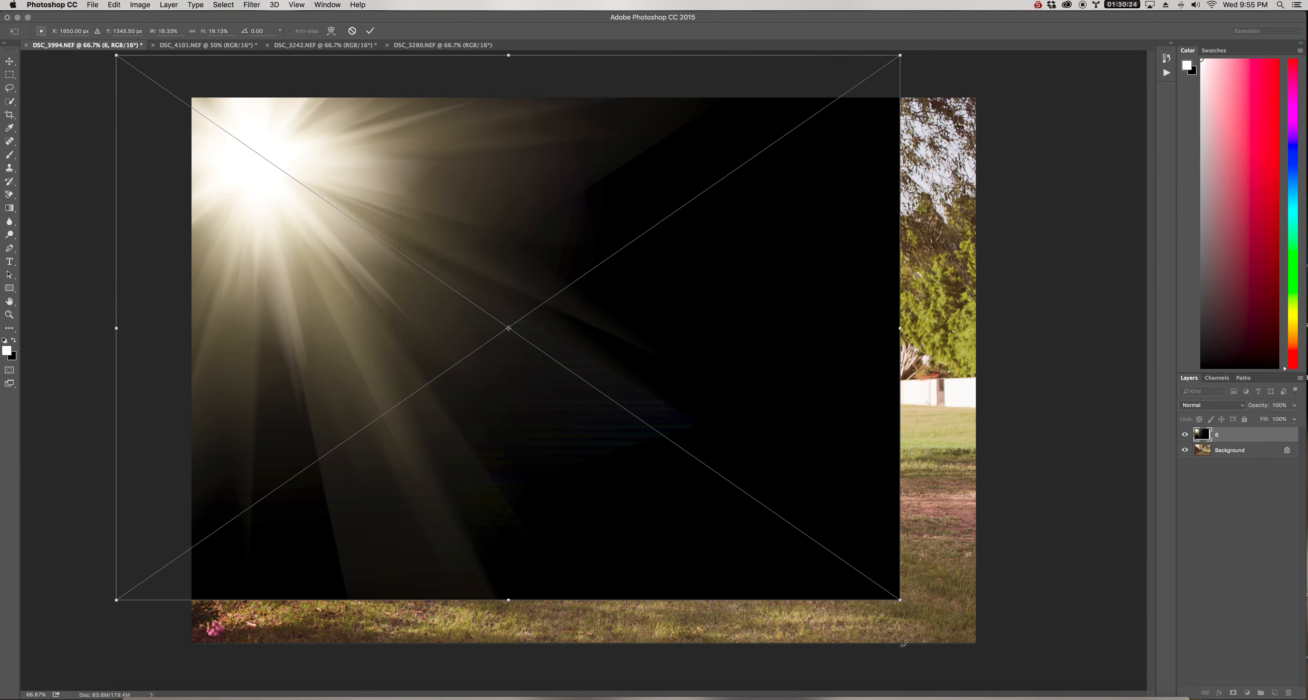
left_click_drag(901, 603, 978, 647)
left_click(370, 31)
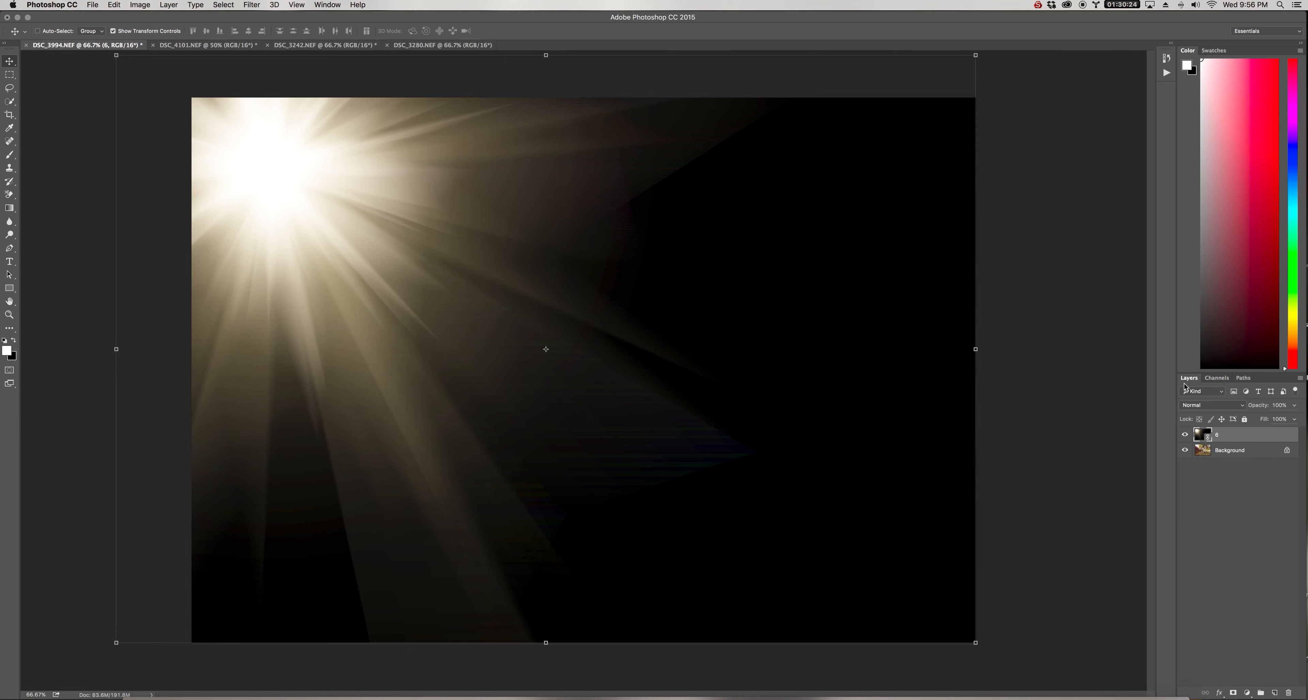
Step: Set the flare layer's blend mode to Screen and its opacity to 77%
left_click(1210, 406)
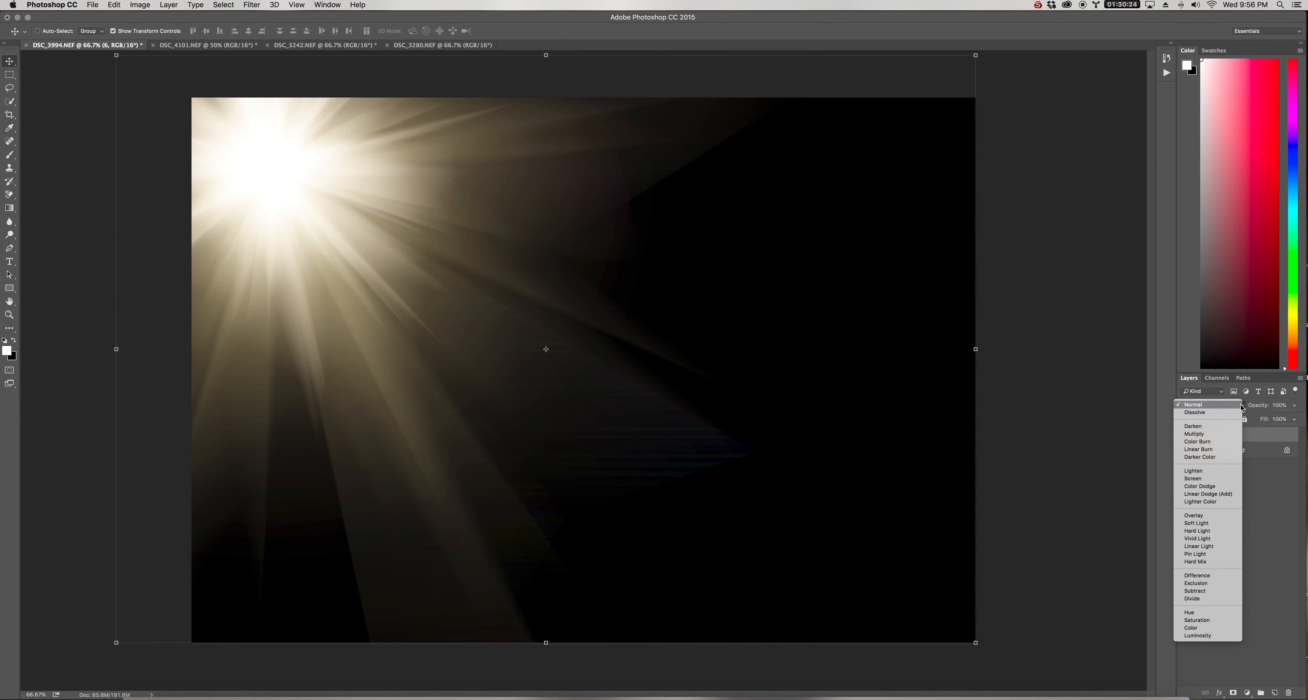
left_click(1193, 479)
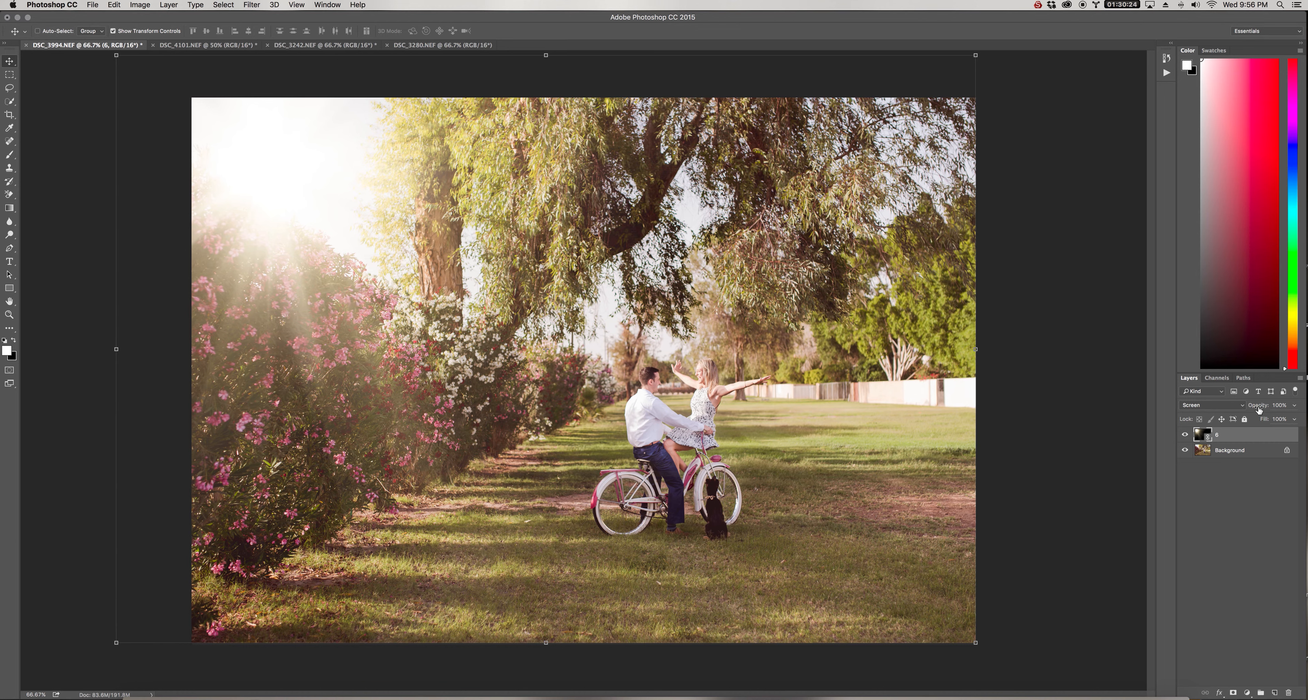
left_click(1295, 406)
left_click_drag(1293, 418, 1283, 426)
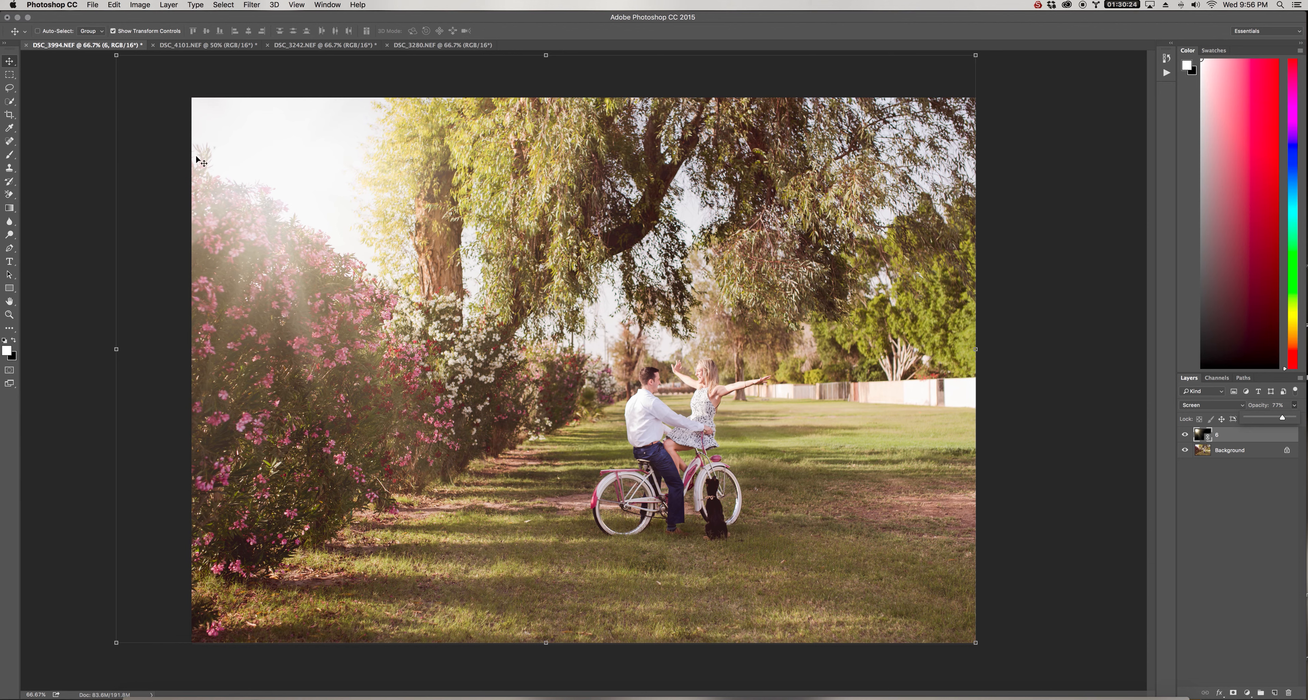
Step: Nudge the flare slightly upward and stretch its lower edge down to the photo's bottom edge
left_click(226, 180)
left_click_drag(226, 180, 226, 172)
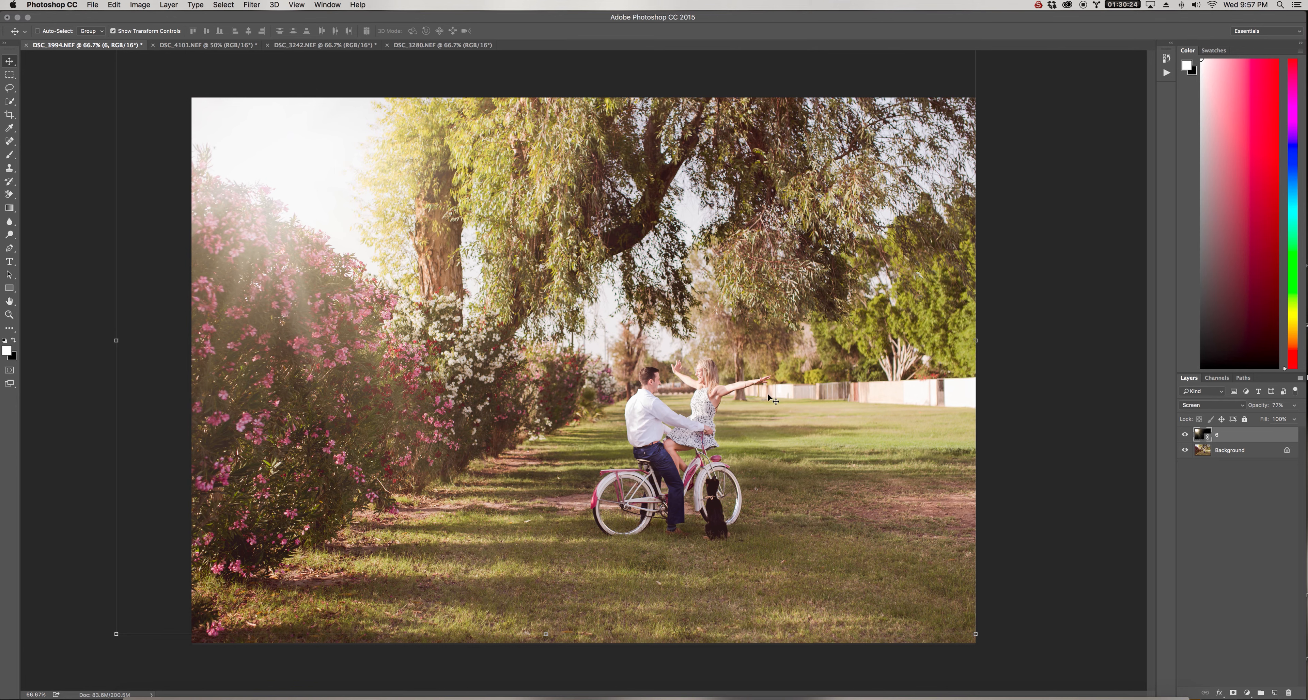
left_click_drag(551, 635, 548, 646)
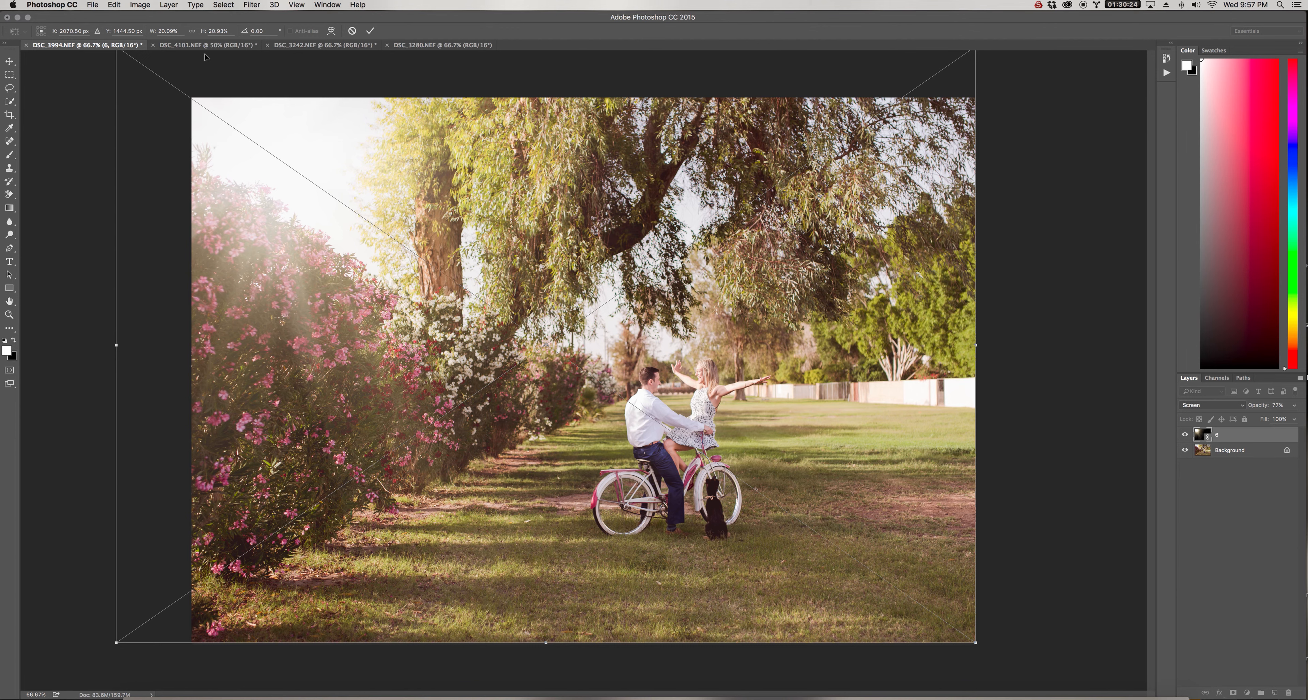
Step: Switch to the DSC_4101 photo and place 1.jpg from the SunFlares_Hazes folder as a linked layer
left_click(188, 46)
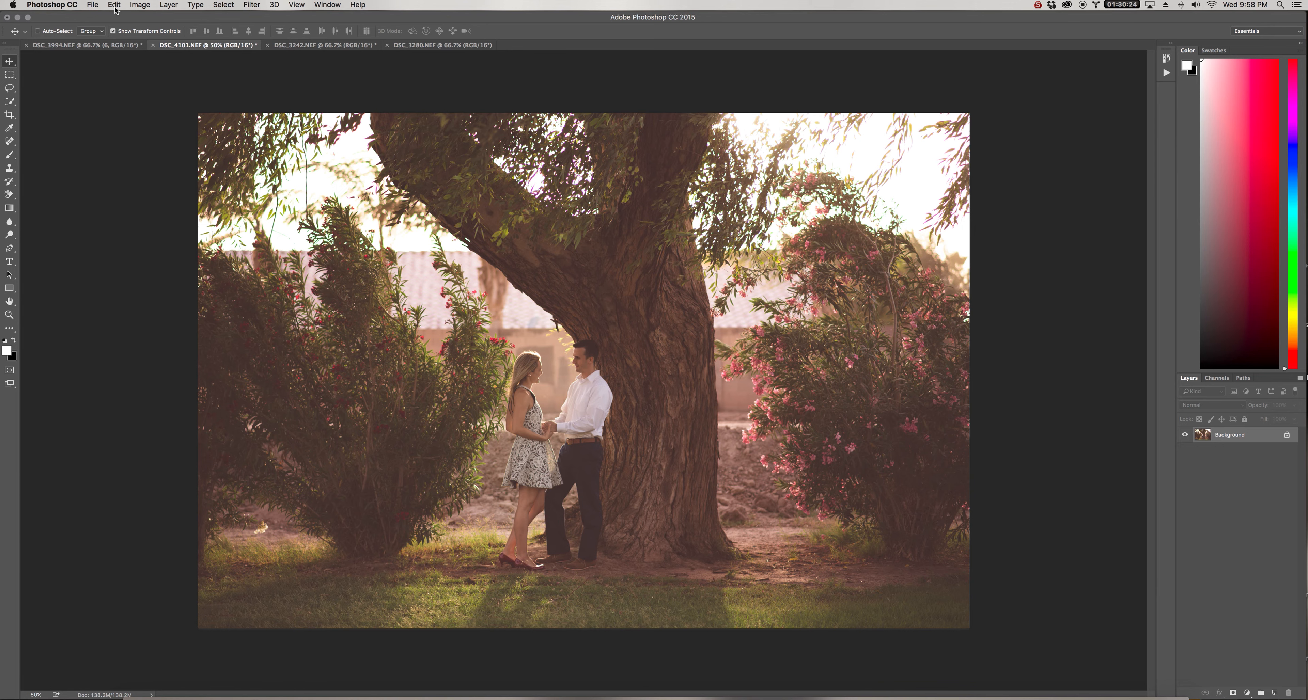
left_click(94, 6)
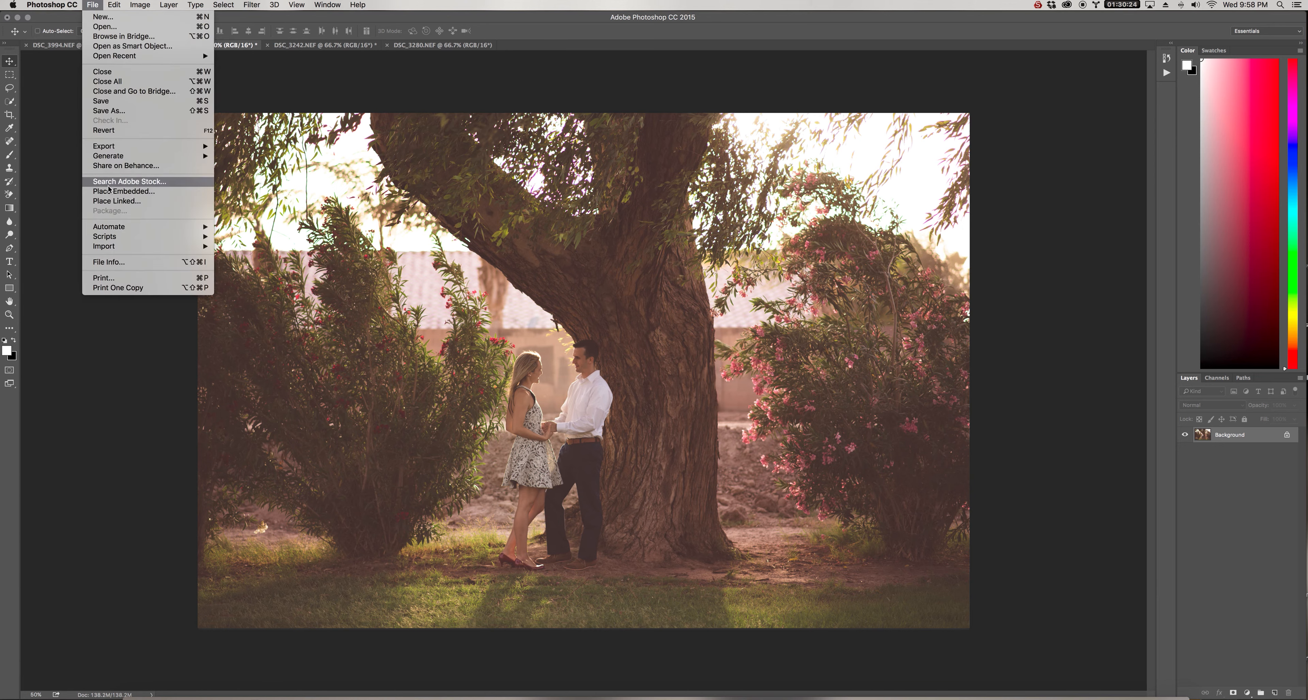
left_click(112, 201)
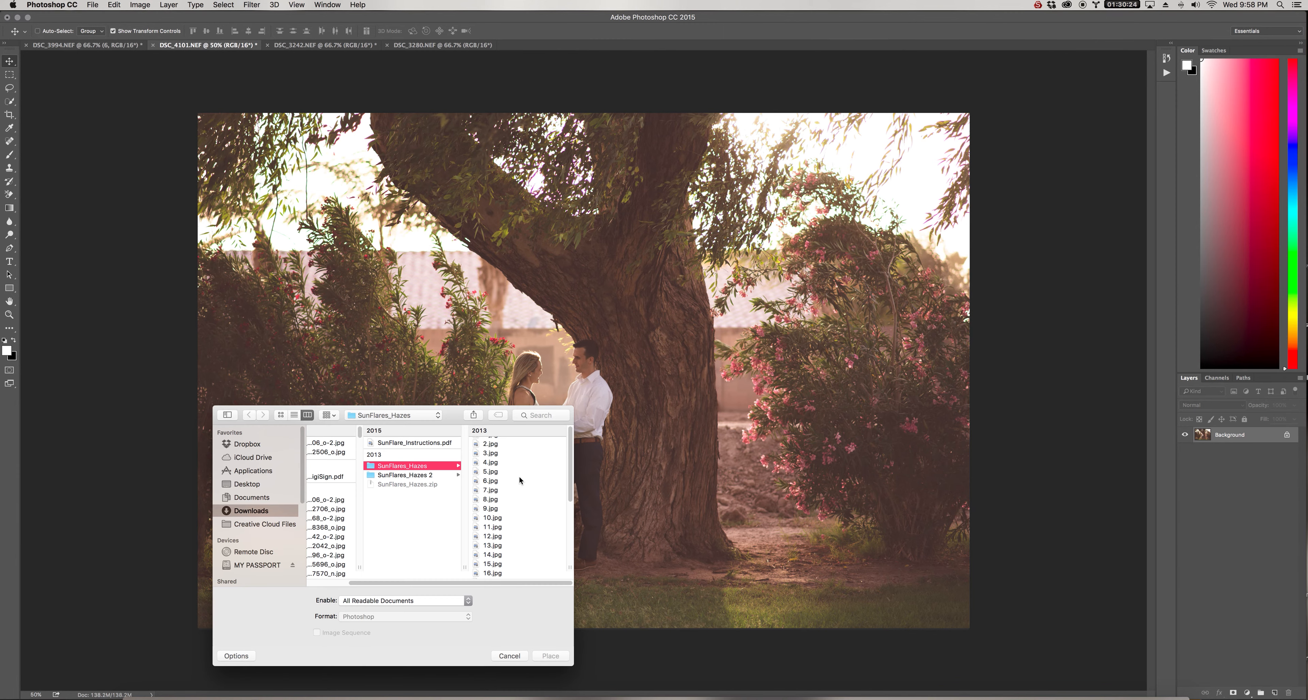
left_click_drag(574, 407, 849, 273)
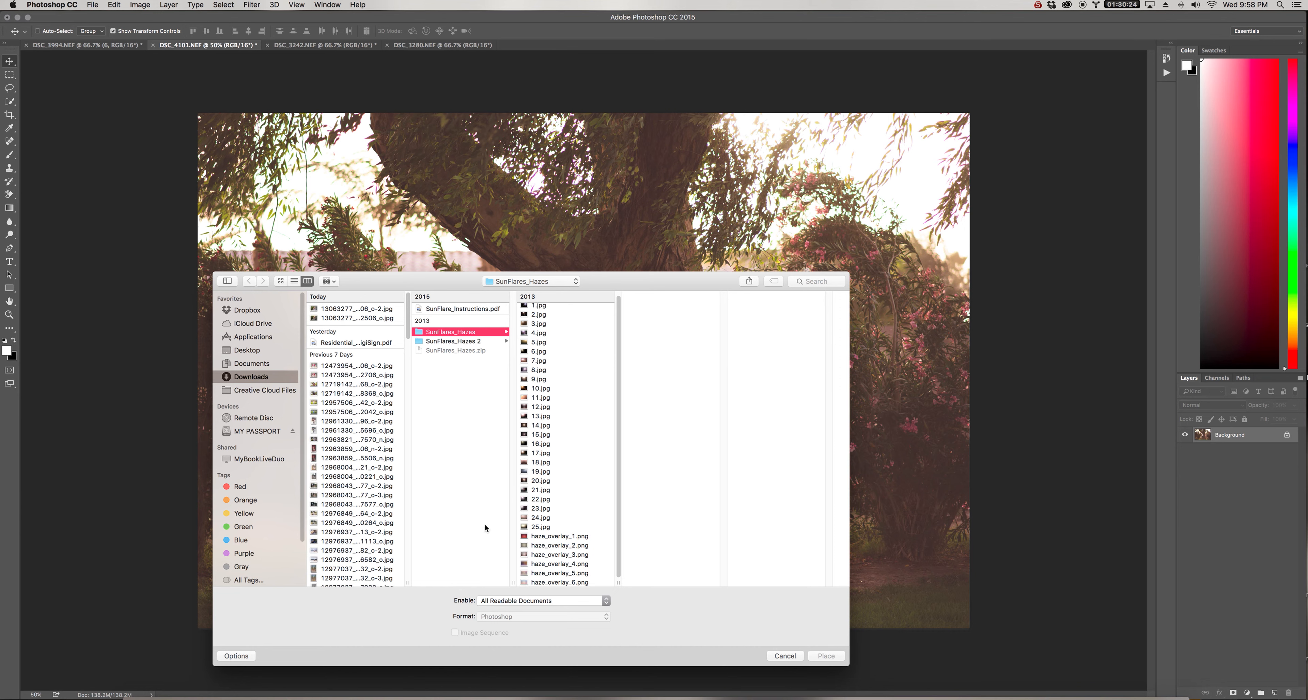
left_click(541, 309)
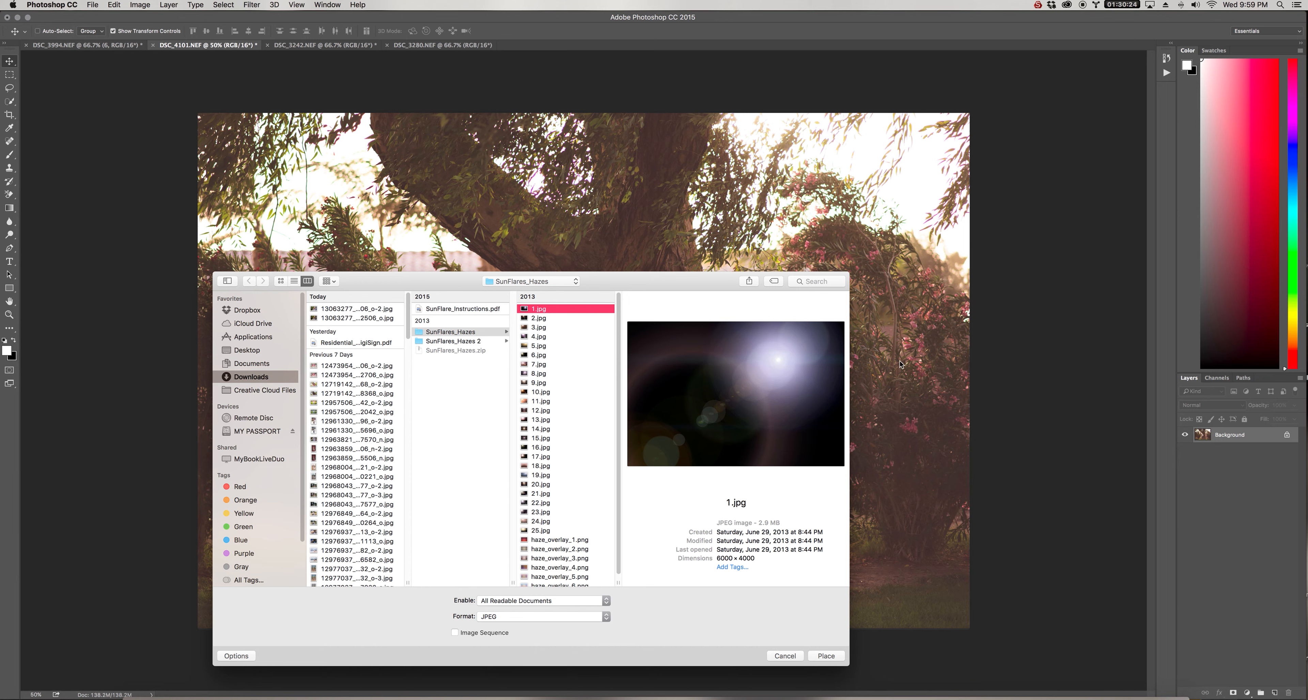
left_click(838, 659)
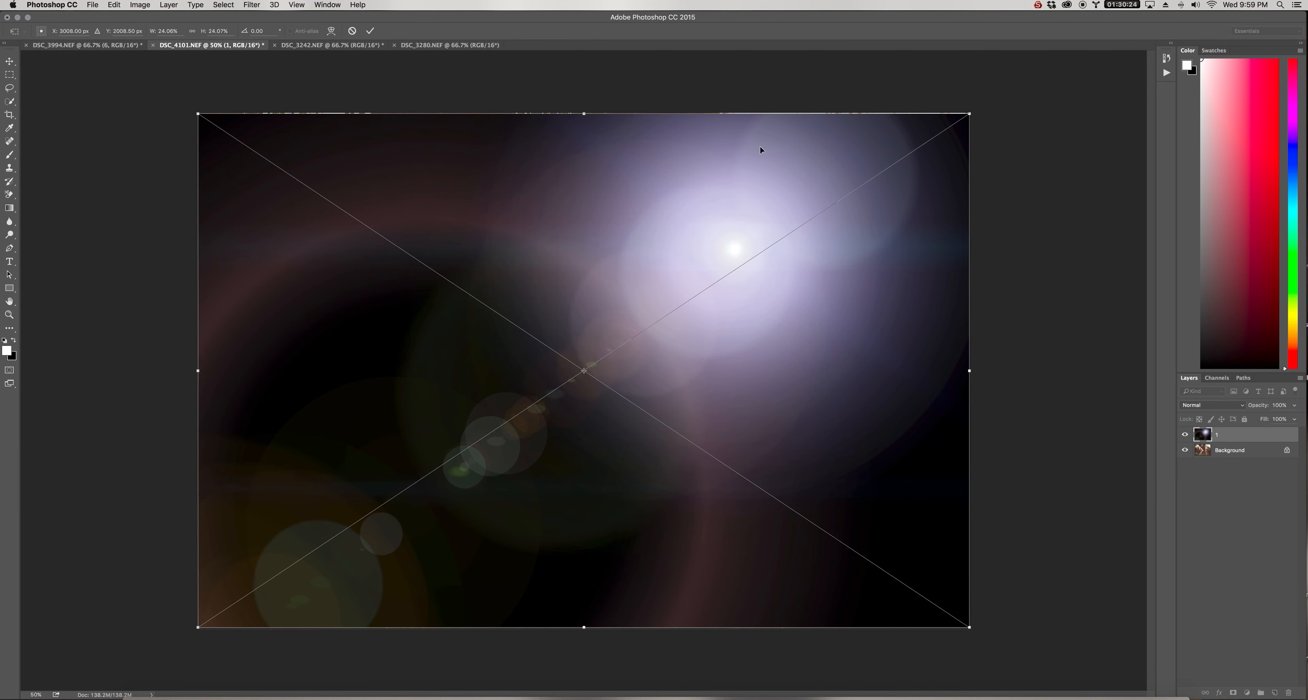
Step: Stretch the flare's upper edge to the top of the photo, commit it, and set its blend mode to Screen
left_click(585, 115)
left_click_drag(585, 116, 584, 111)
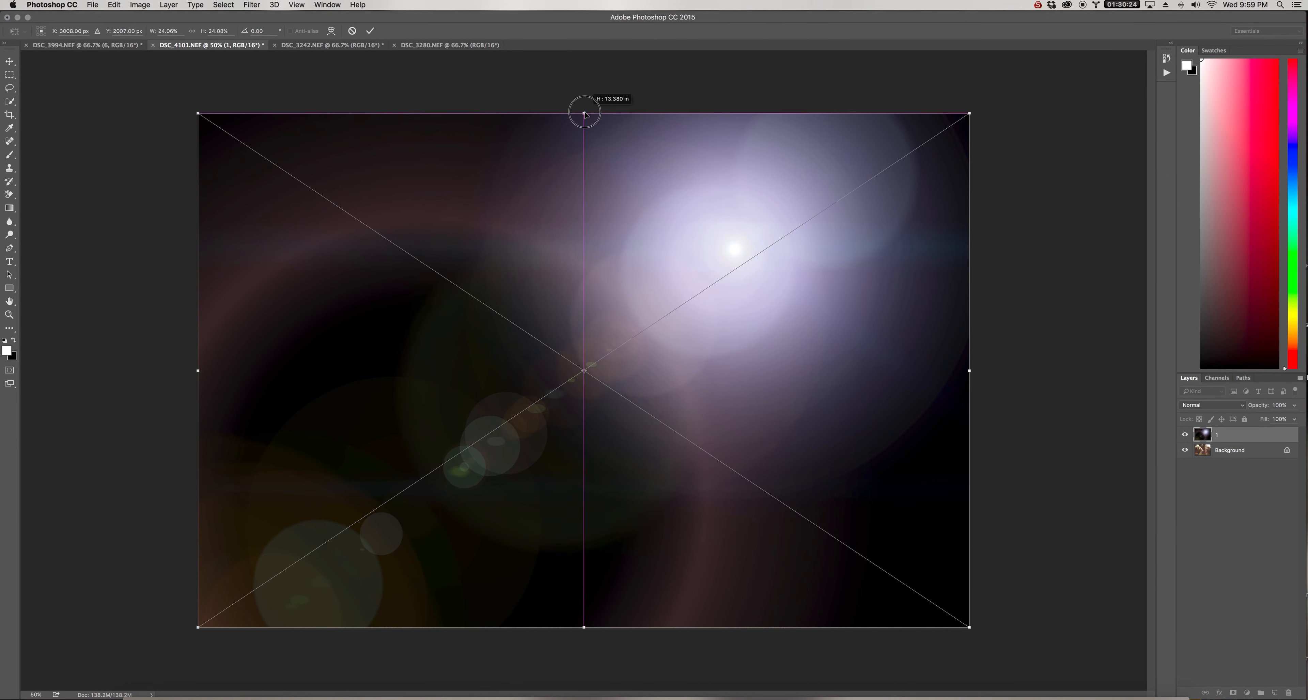
left_click(370, 31)
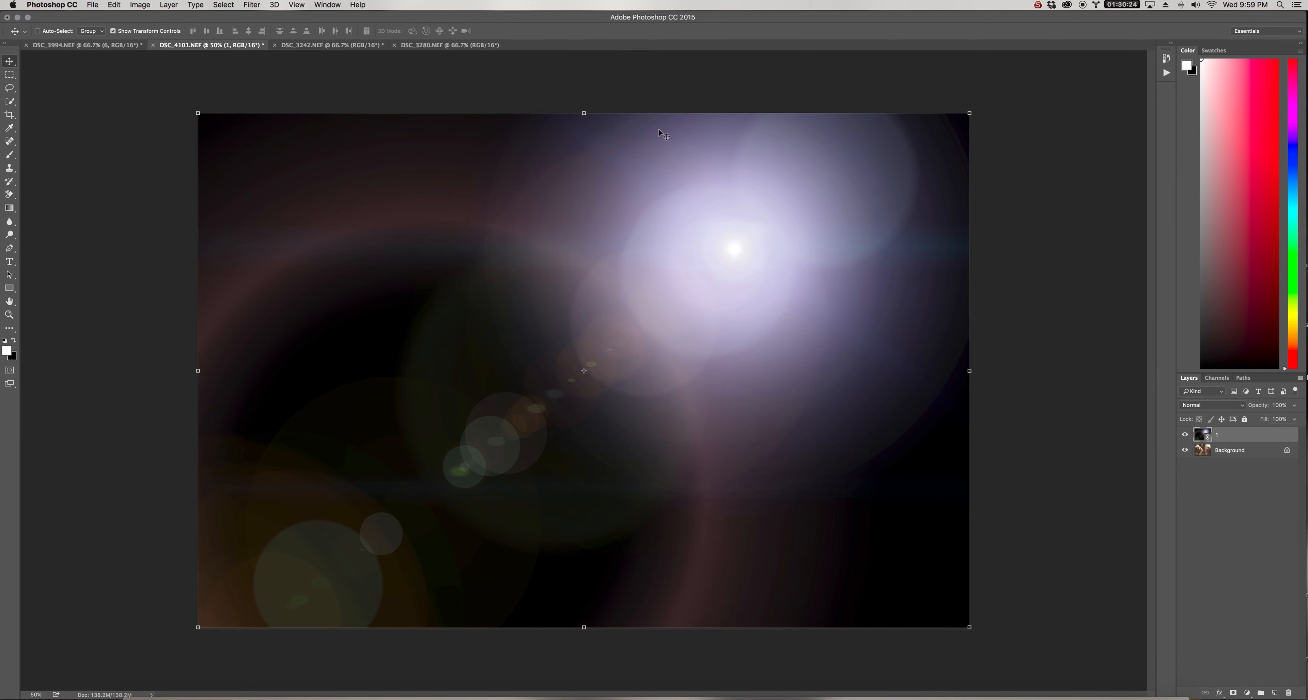
left_click(1209, 406)
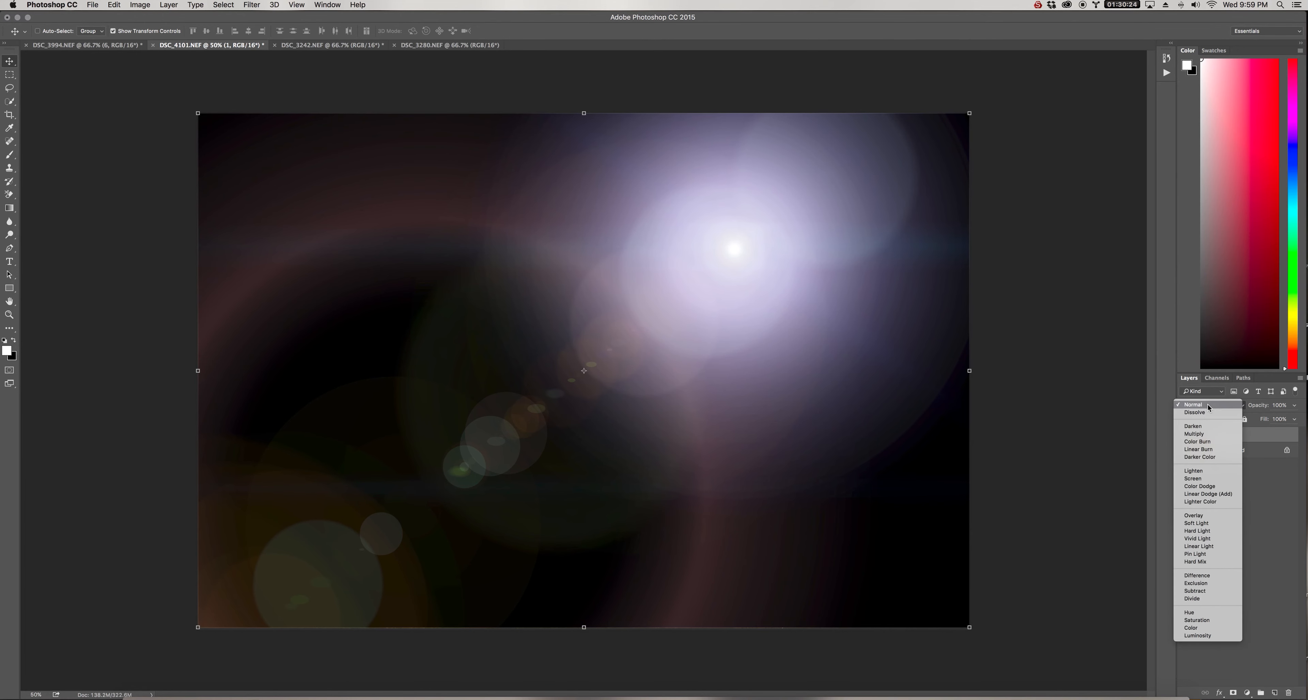
left_click(1194, 479)
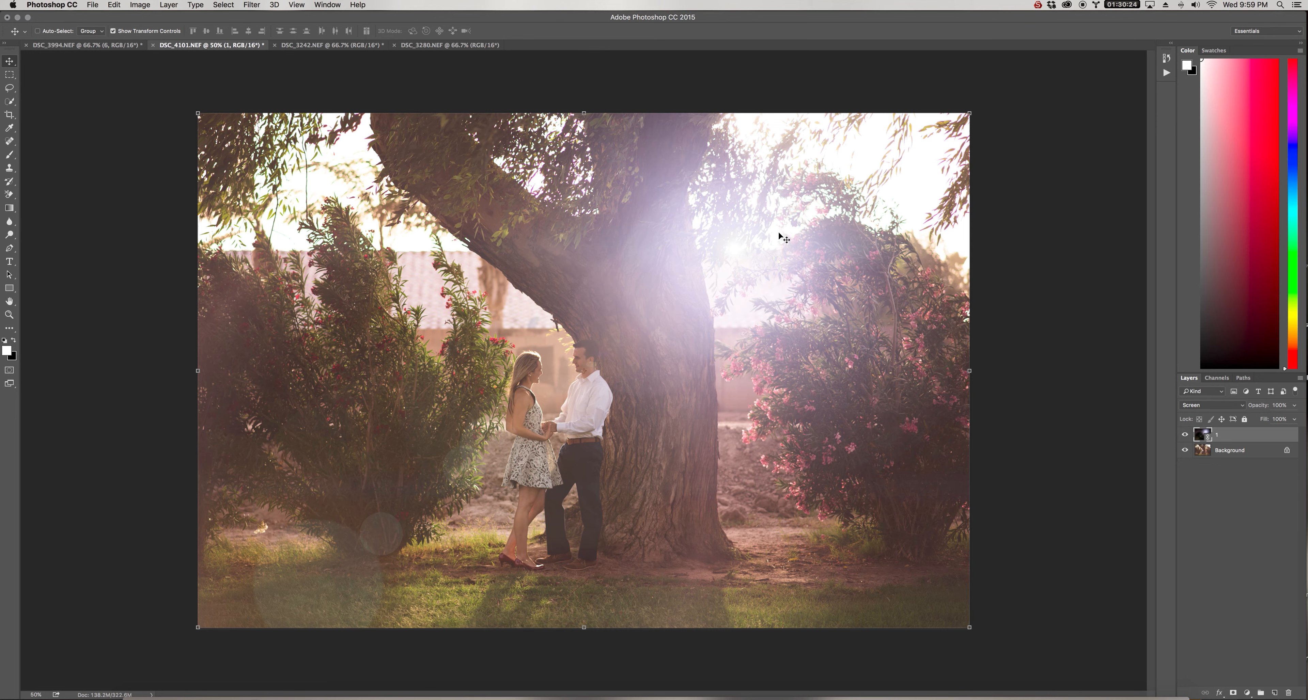
left_click(1024, 342)
Step: Switch to the DSC_3242 photo, preview several flares in SunFlares_Hazes, and place 21.jpg as a linked layer
left_click(344, 48)
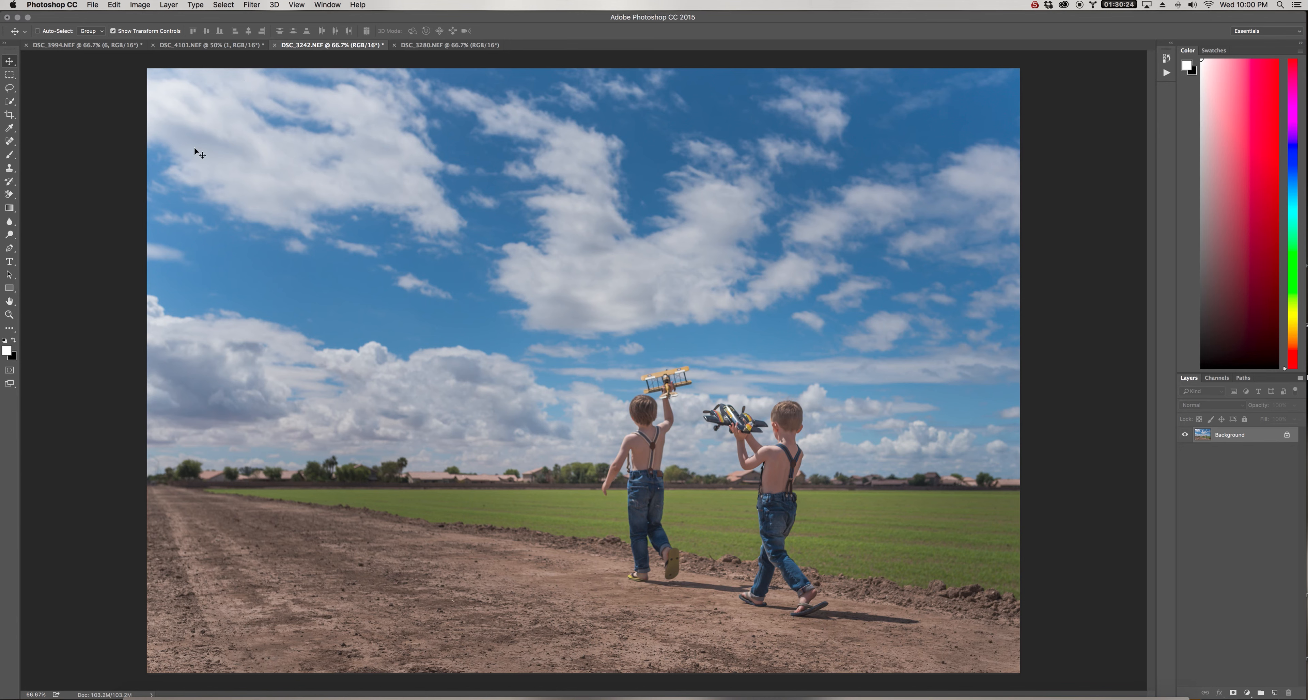
left_click(91, 6)
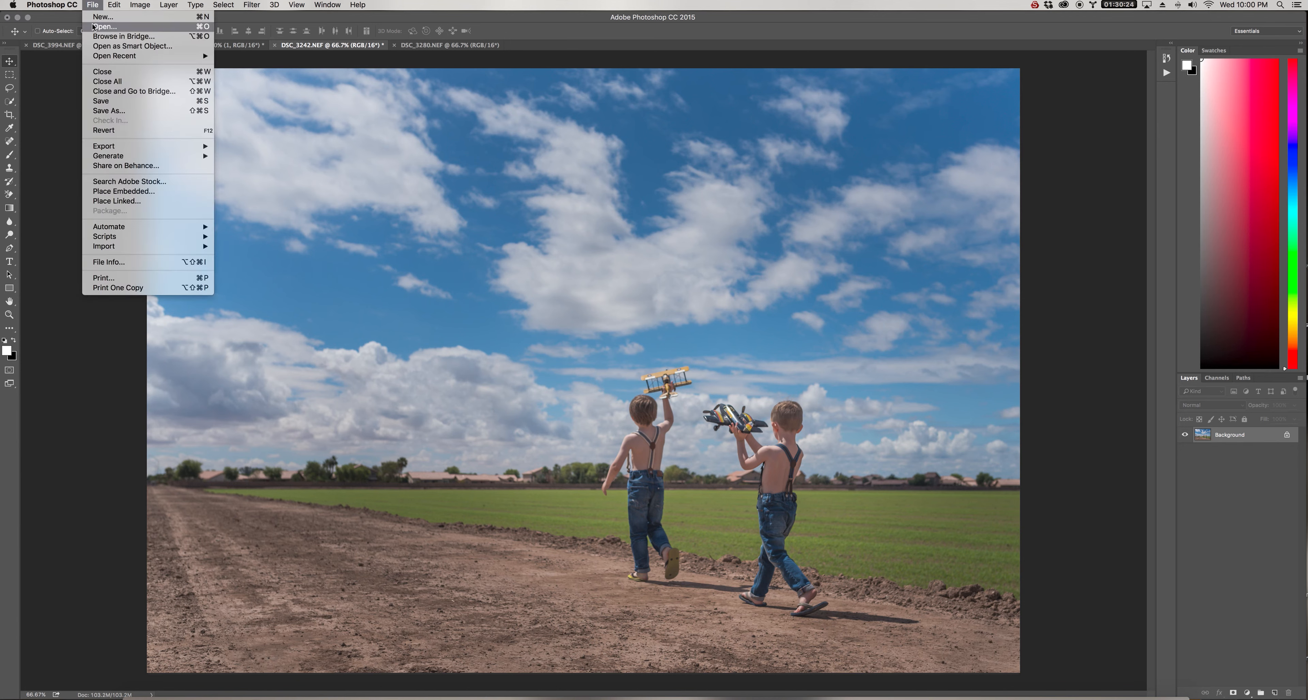
left_click(117, 201)
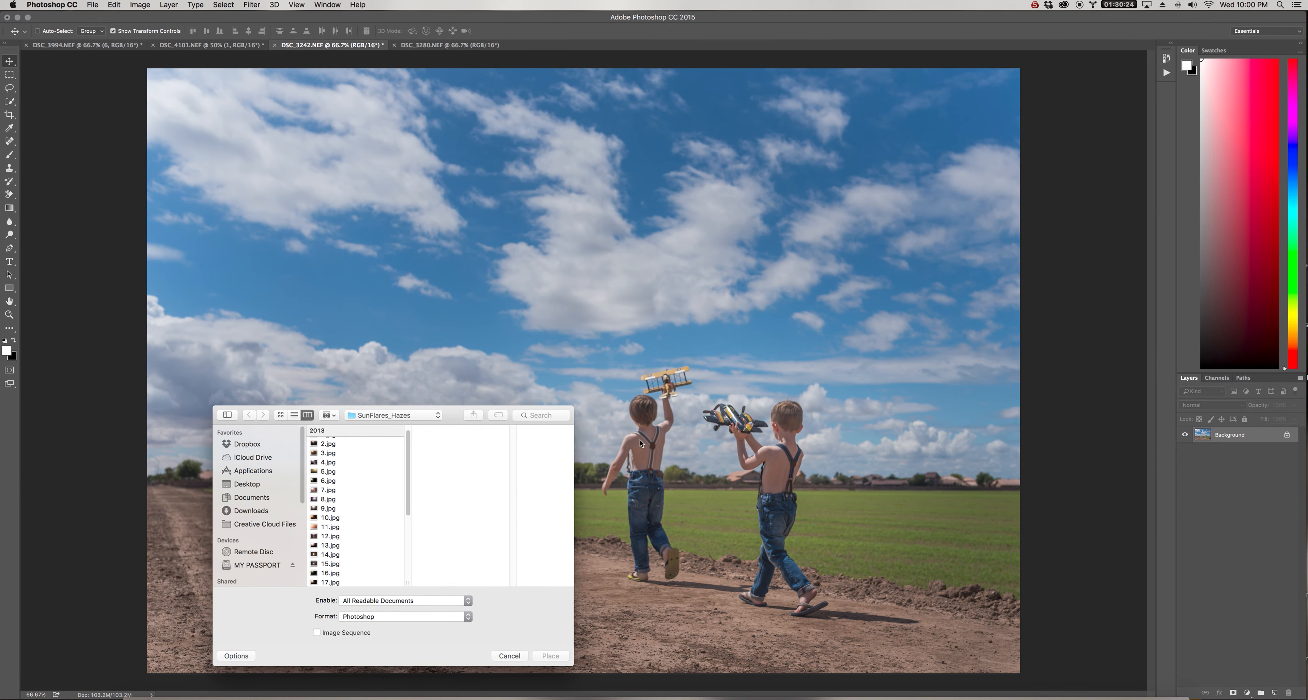
left_click_drag(574, 407, 1014, 269)
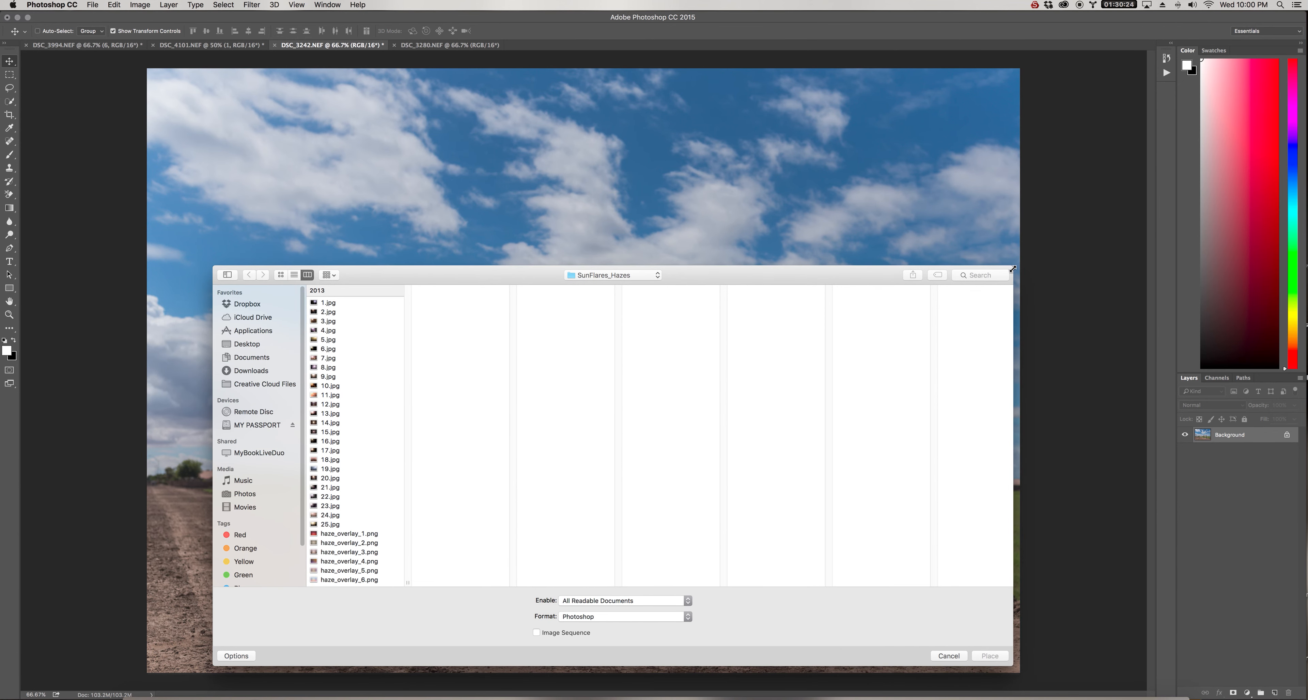
left_click(334, 304)
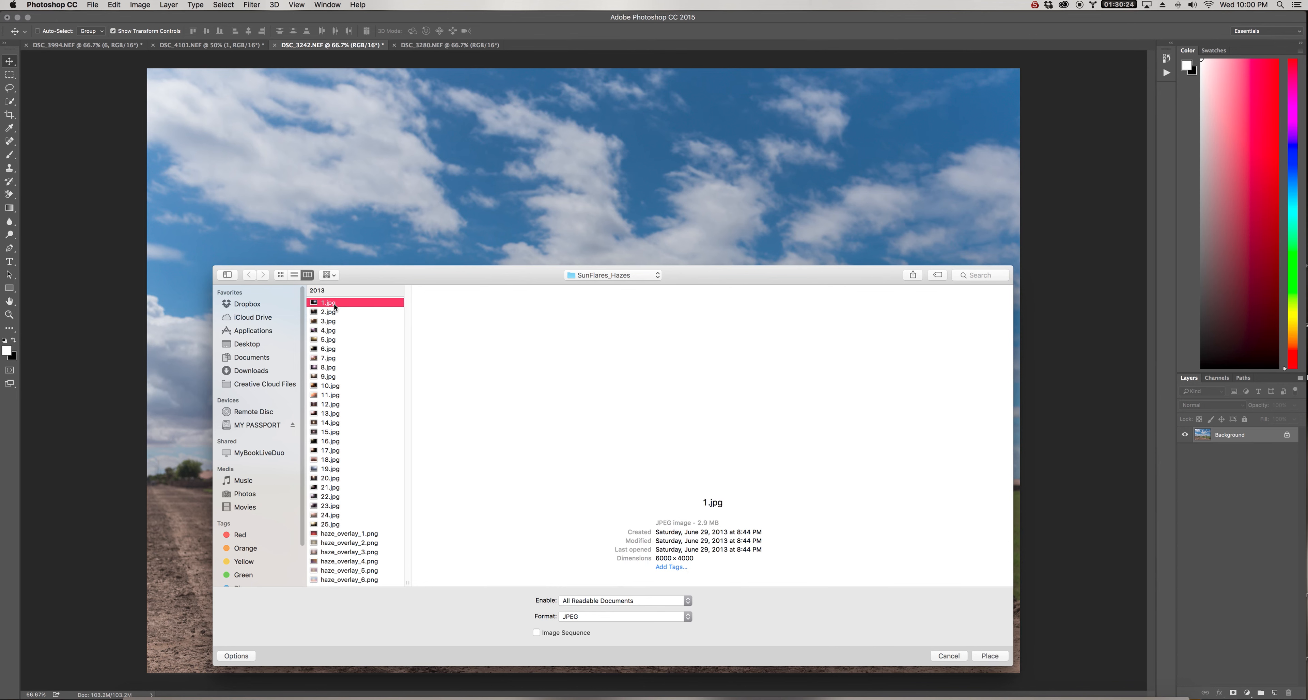
key("Down")
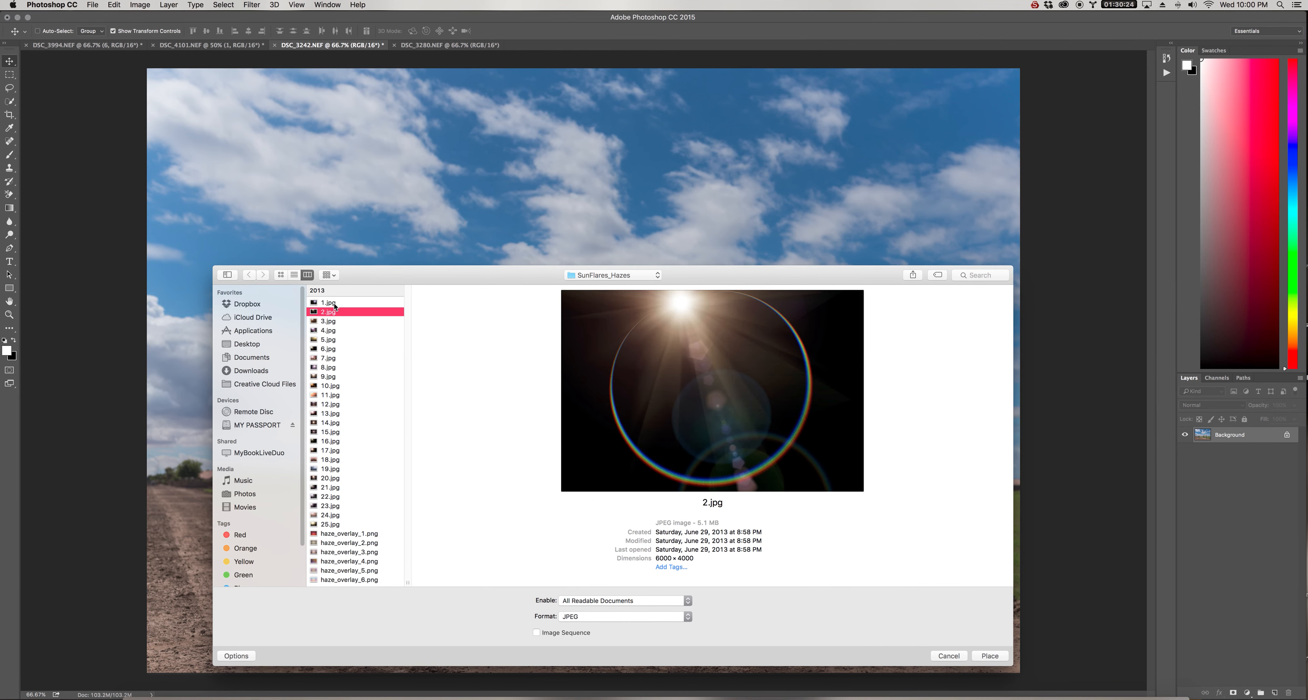
key("Down")
key("Down")
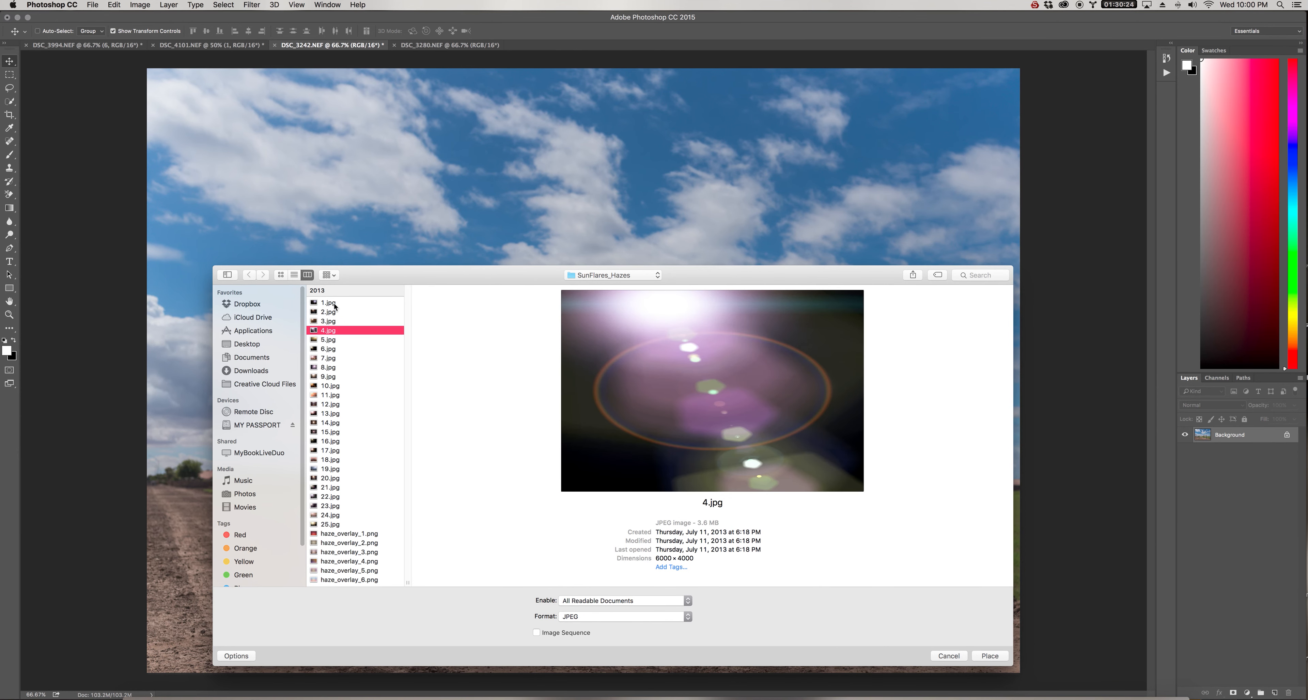
left_click(339, 495)
left_click(335, 488)
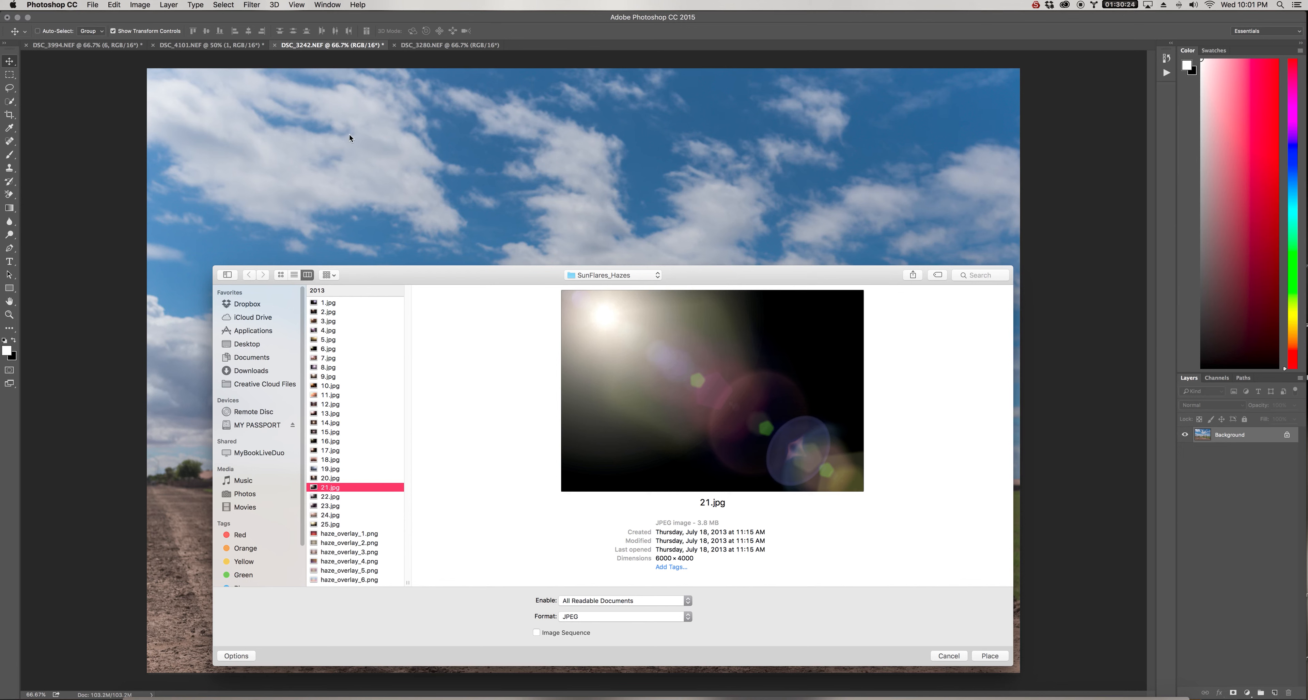
left_click(990, 656)
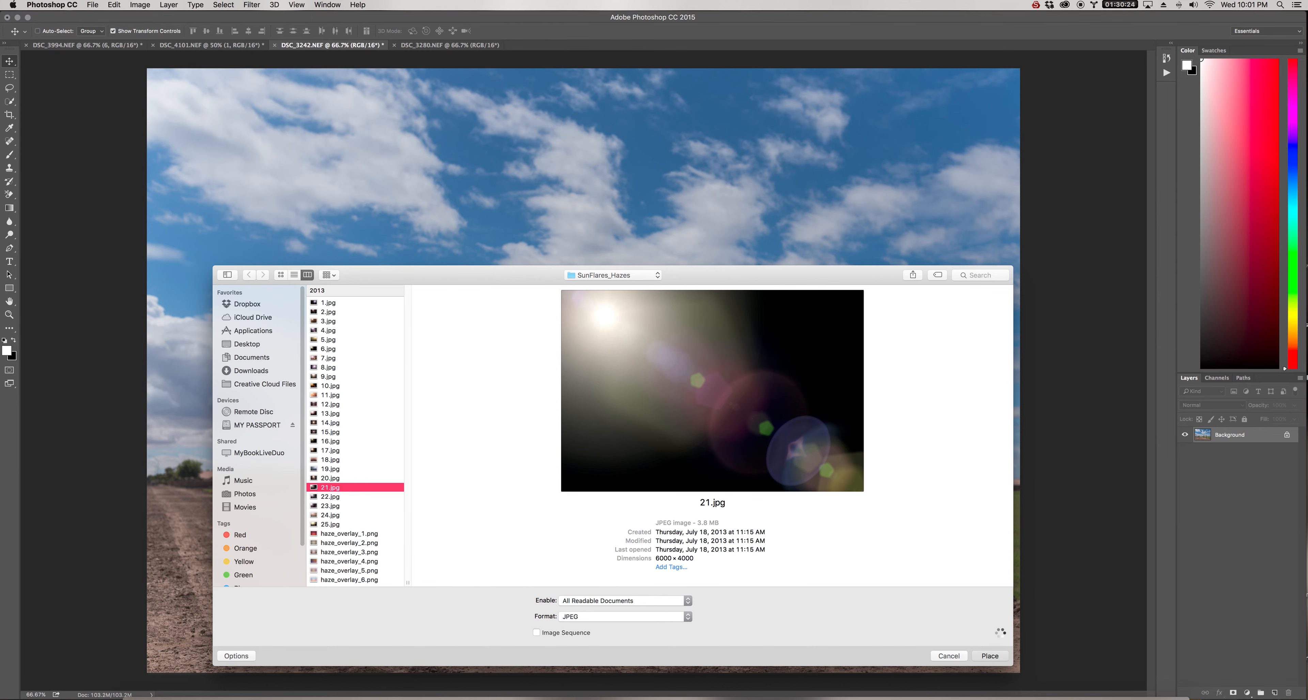